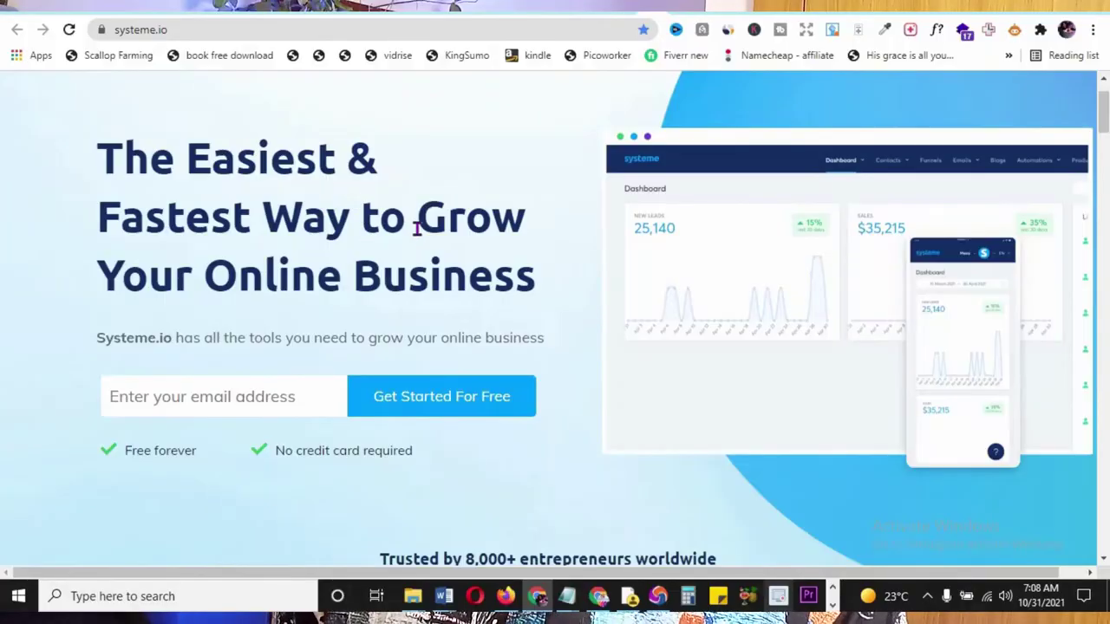
scroll(494, 278, down, 3)
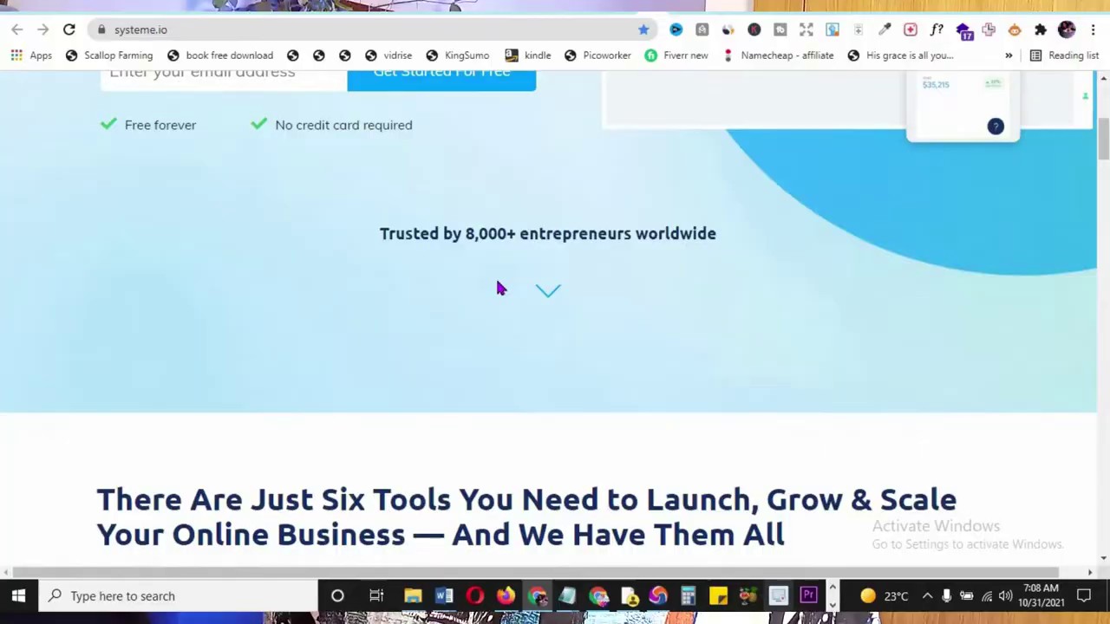
scroll(498, 287, down, 5)
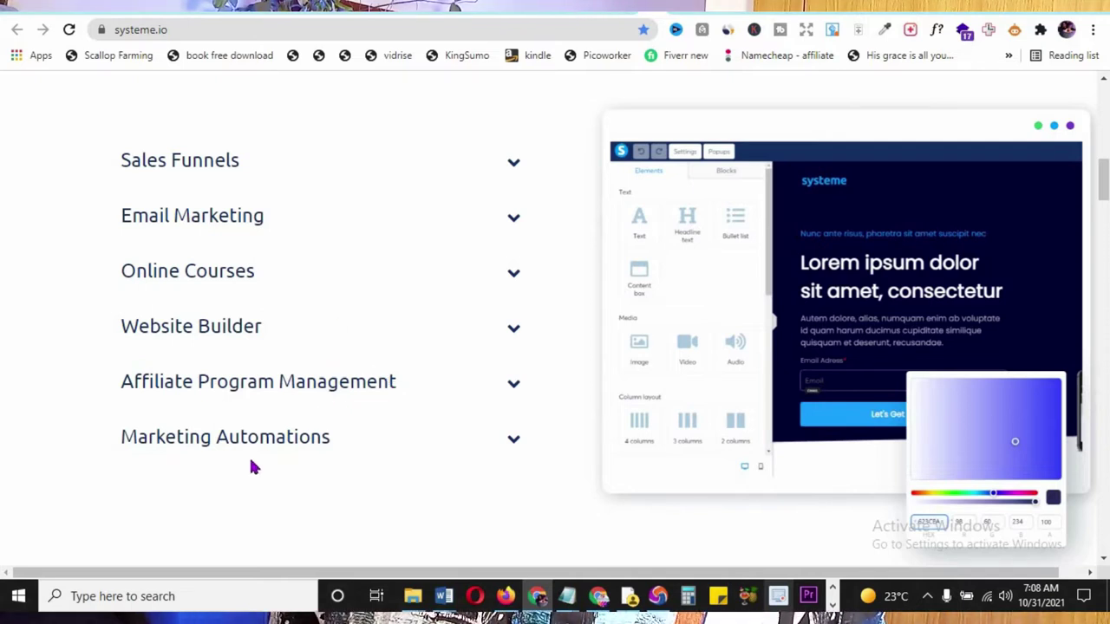
scroll(285, 463, down, 10)
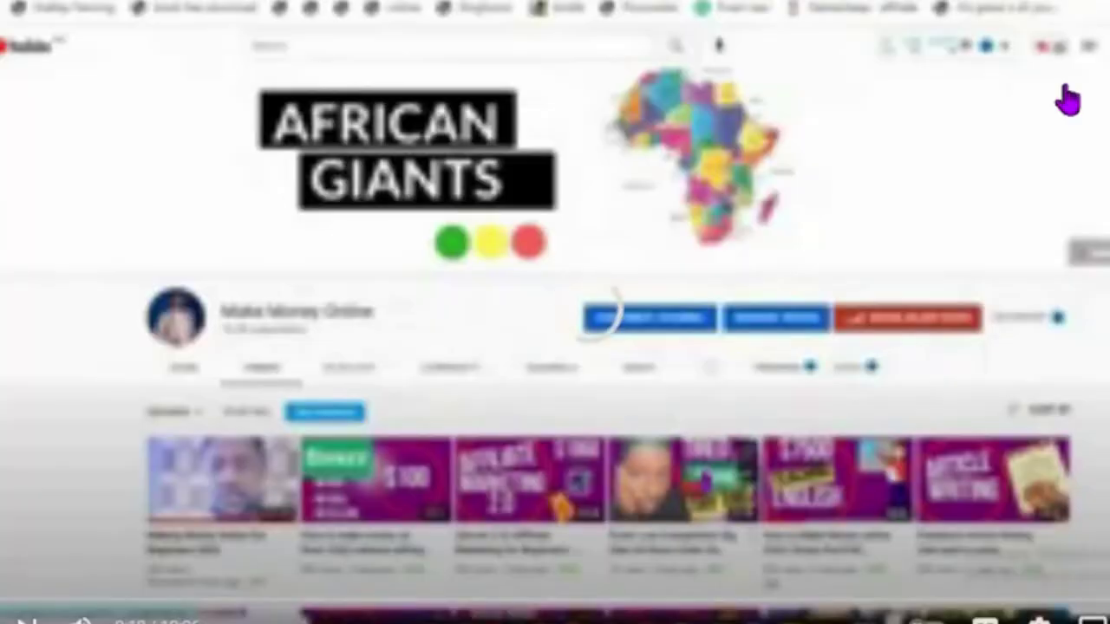
scroll(1068, 100, down, 8)
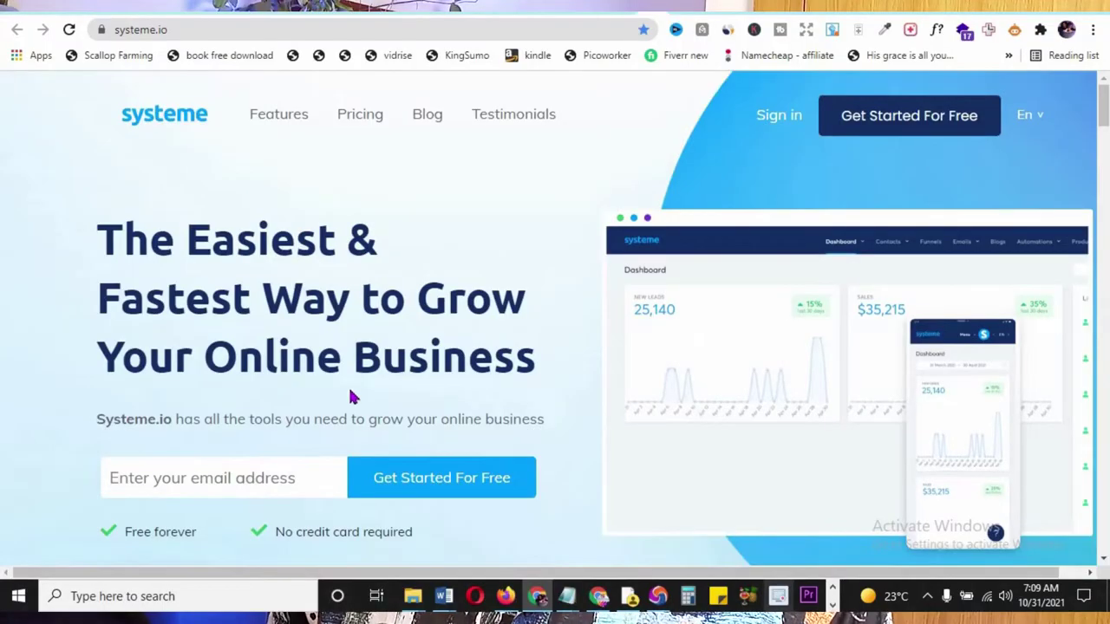
scroll(346, 390, down, 1)
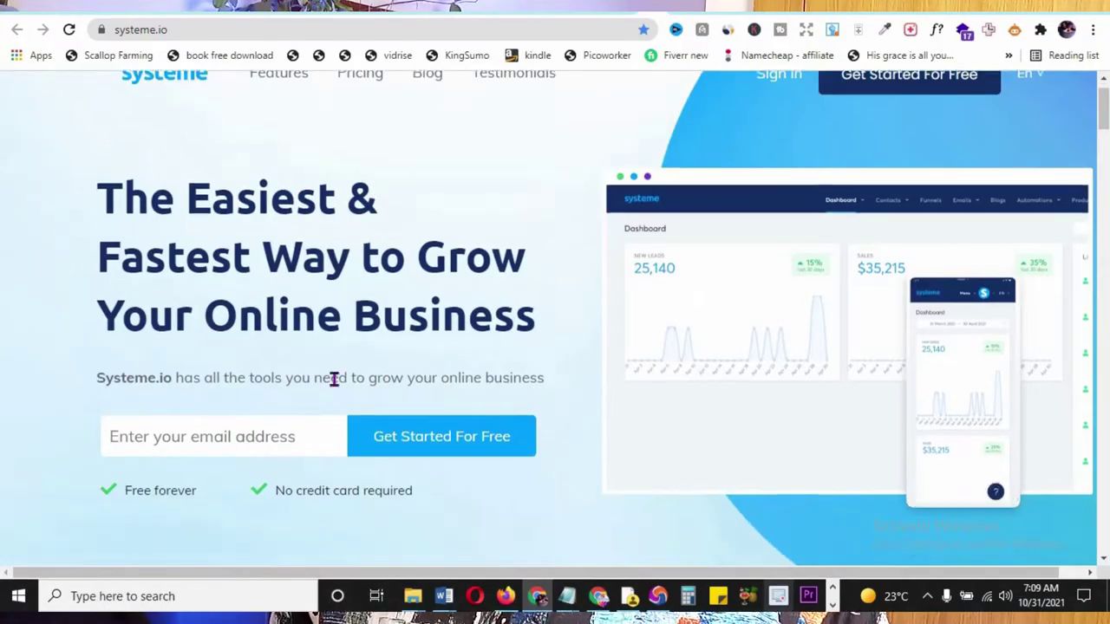
- Fill the Systeme.io free sign-up form with the saved email address suggestion
click(265, 397)
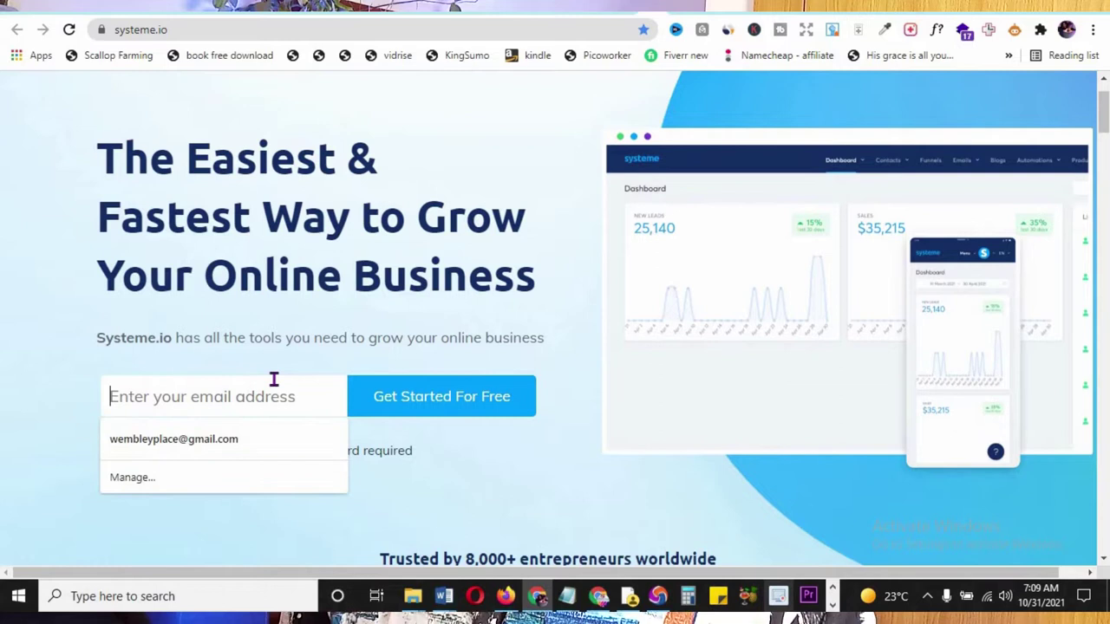
click(223, 439)
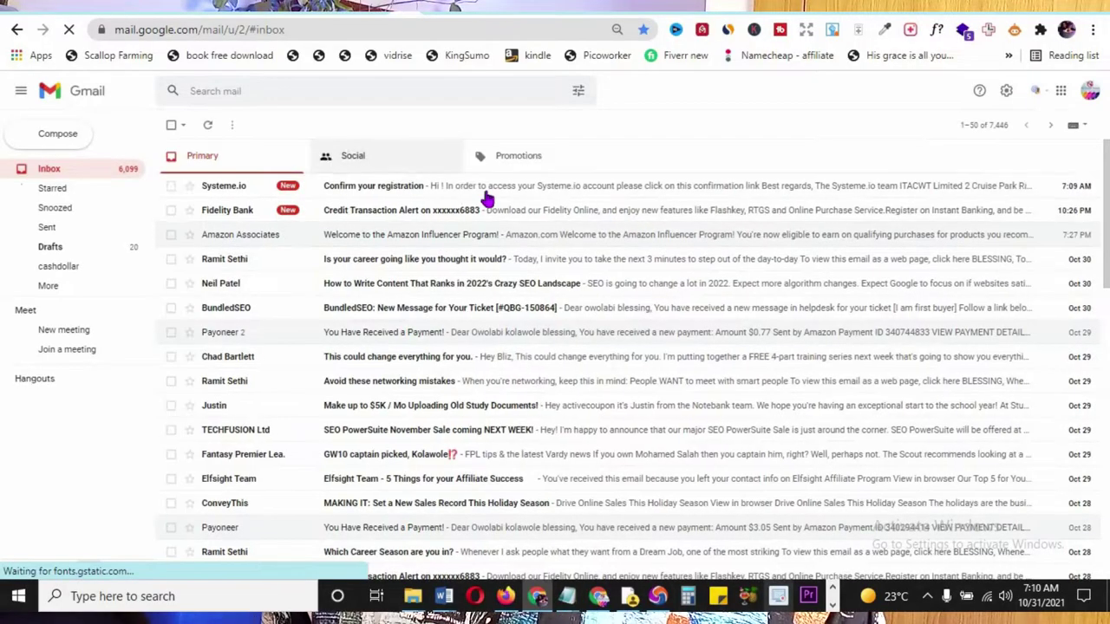
- Open the Systeme.io 'Confirm your registration' email and follow its confirmation link
click(366, 194)
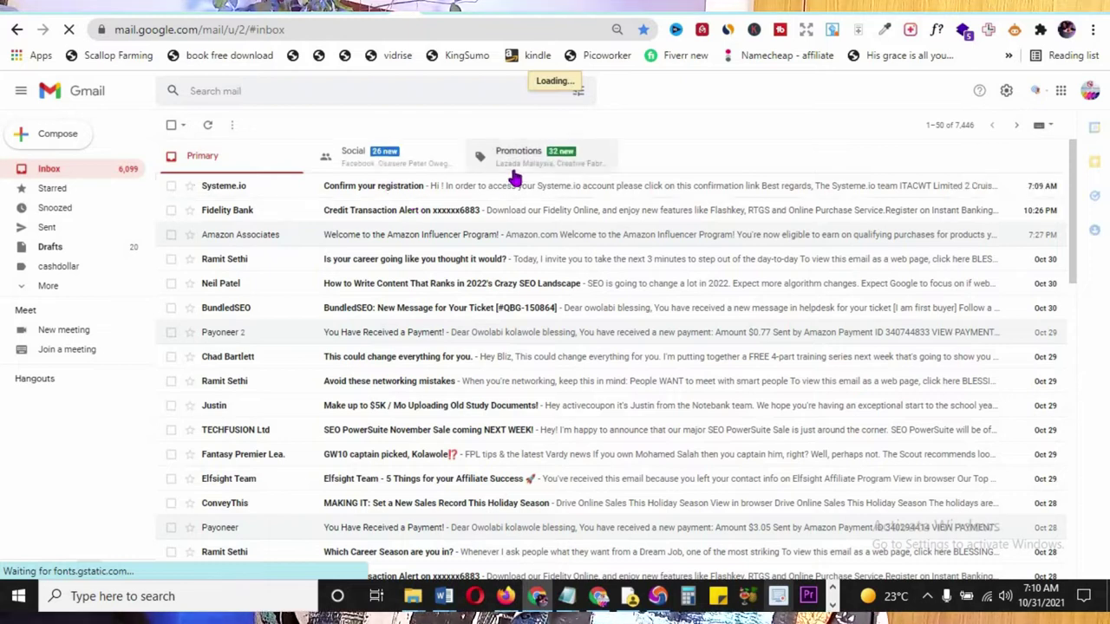
click(610, 193)
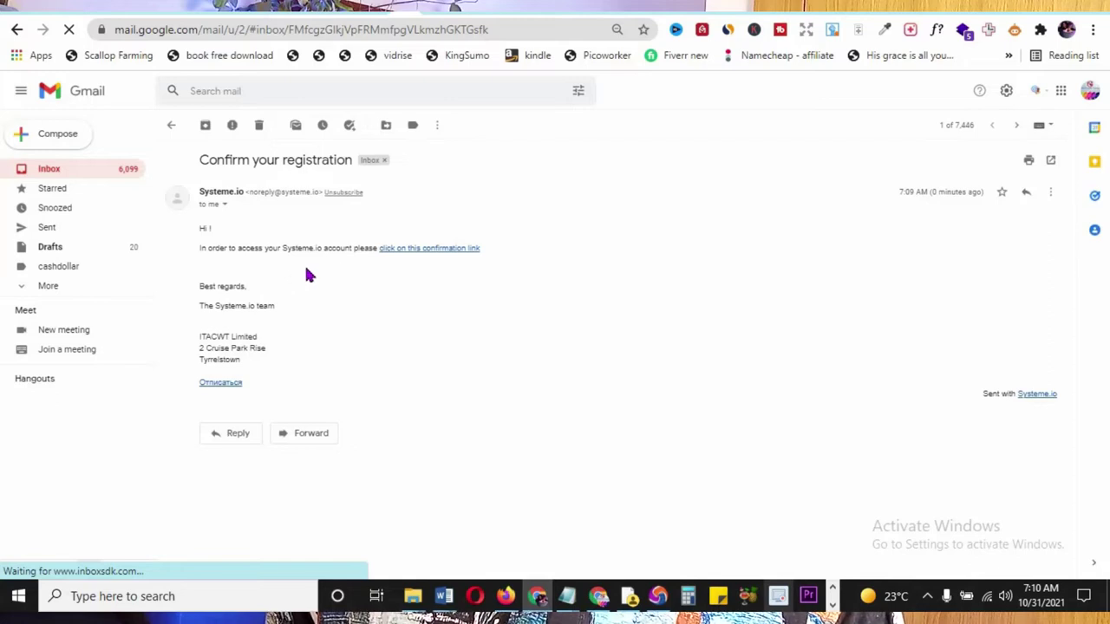
click(420, 251)
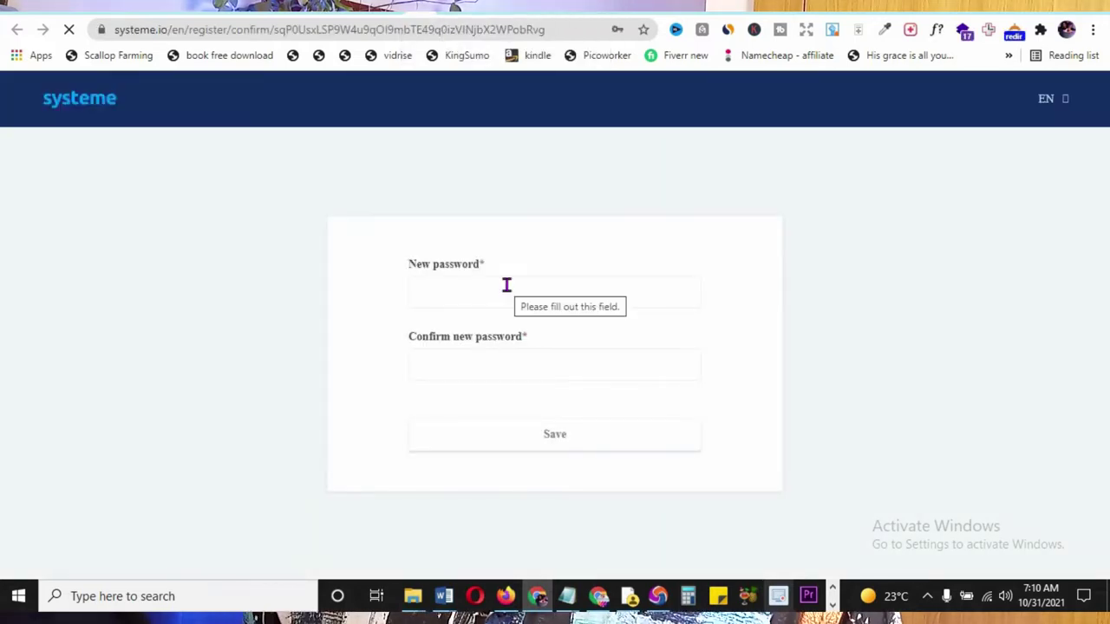
- Enter the new account password in both the New and Confirm password fields
click(512, 251)
click(506, 310)
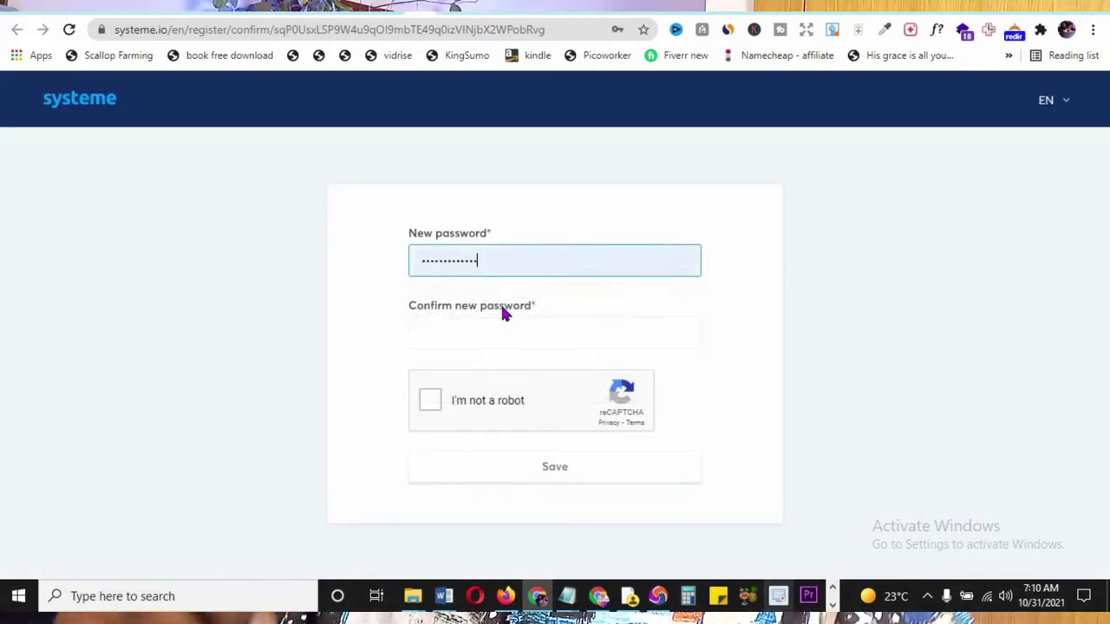
click(513, 322)
key(ctrl+v)
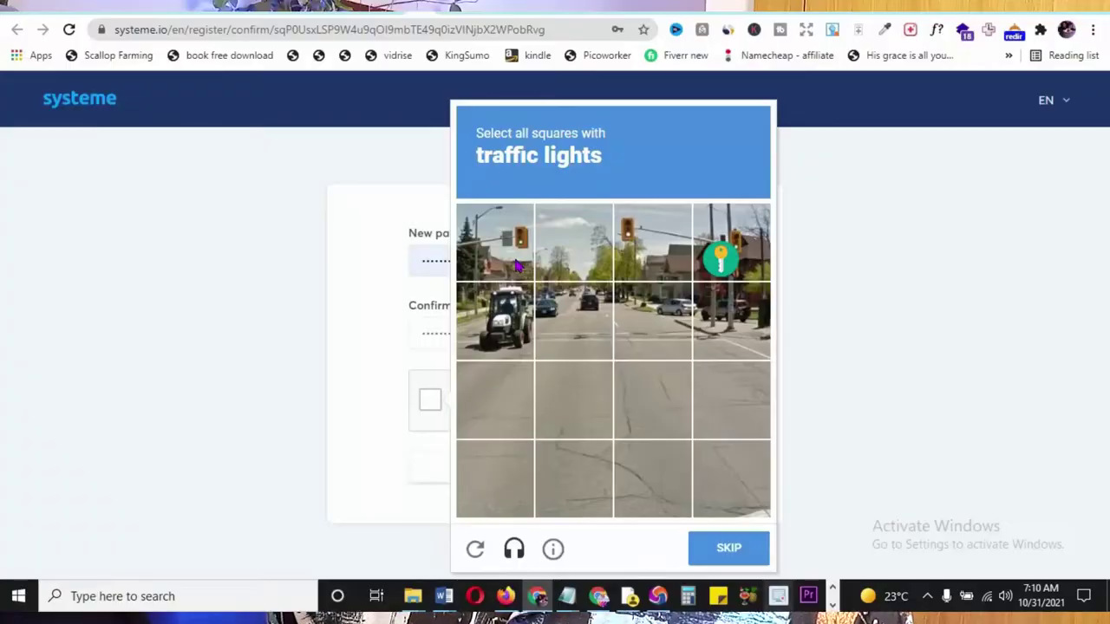
- Pass the traffic-light reCAPTCHA and save the new password
click(494, 242)
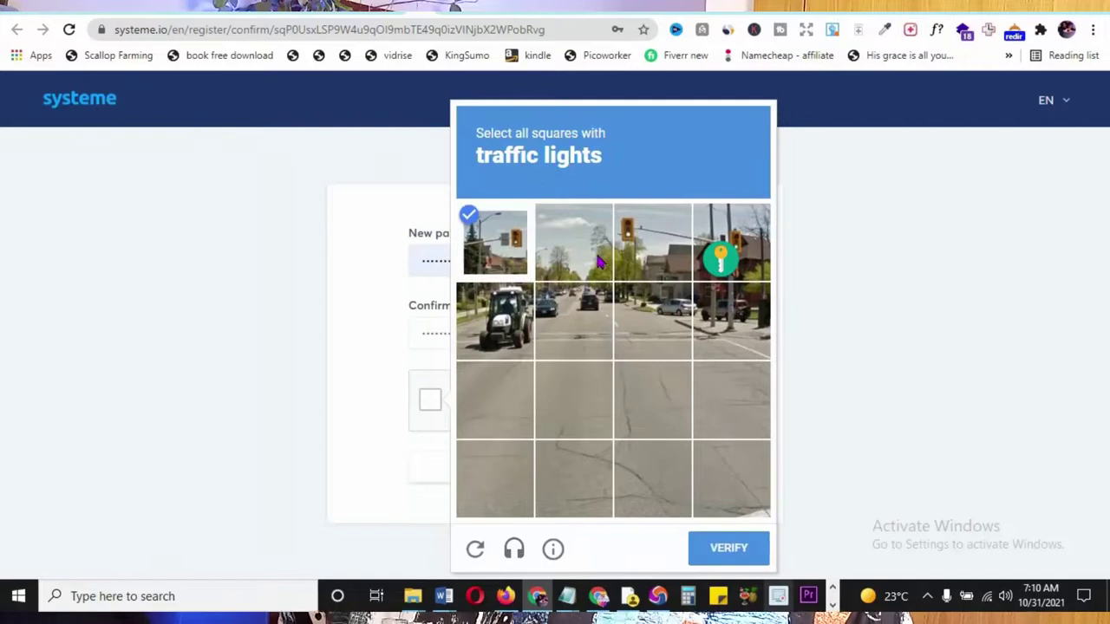
click(652, 243)
click(716, 249)
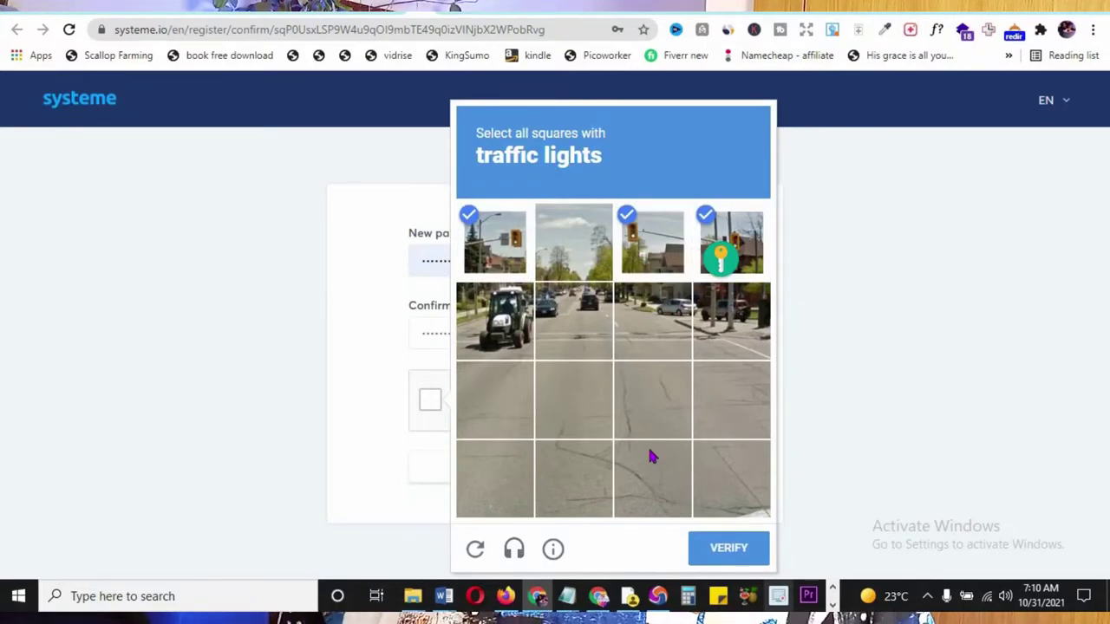
click(706, 553)
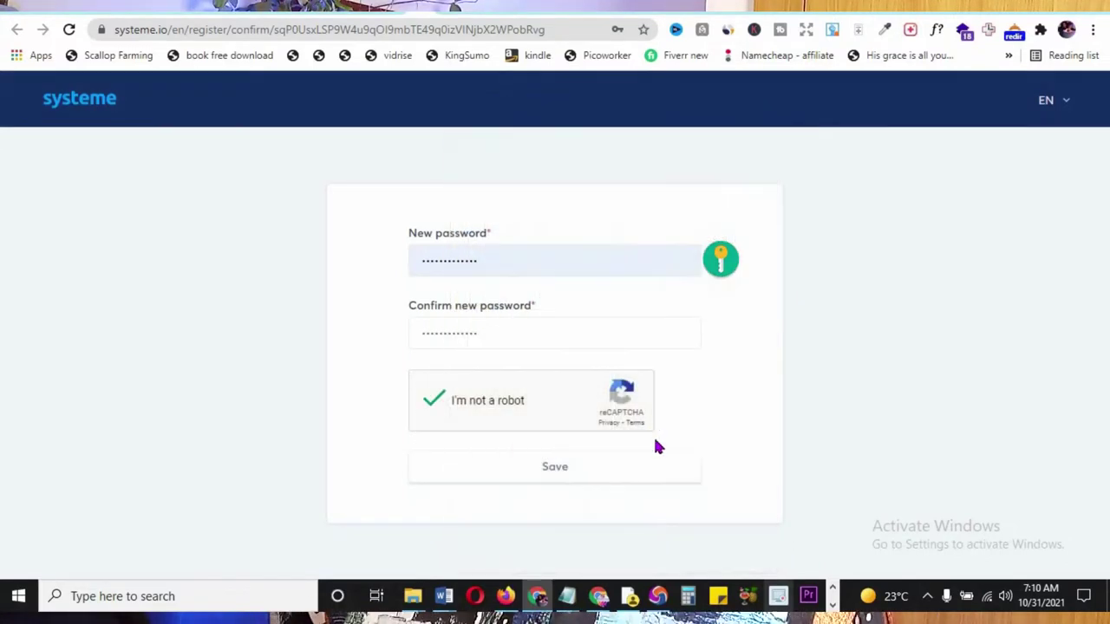
click(562, 473)
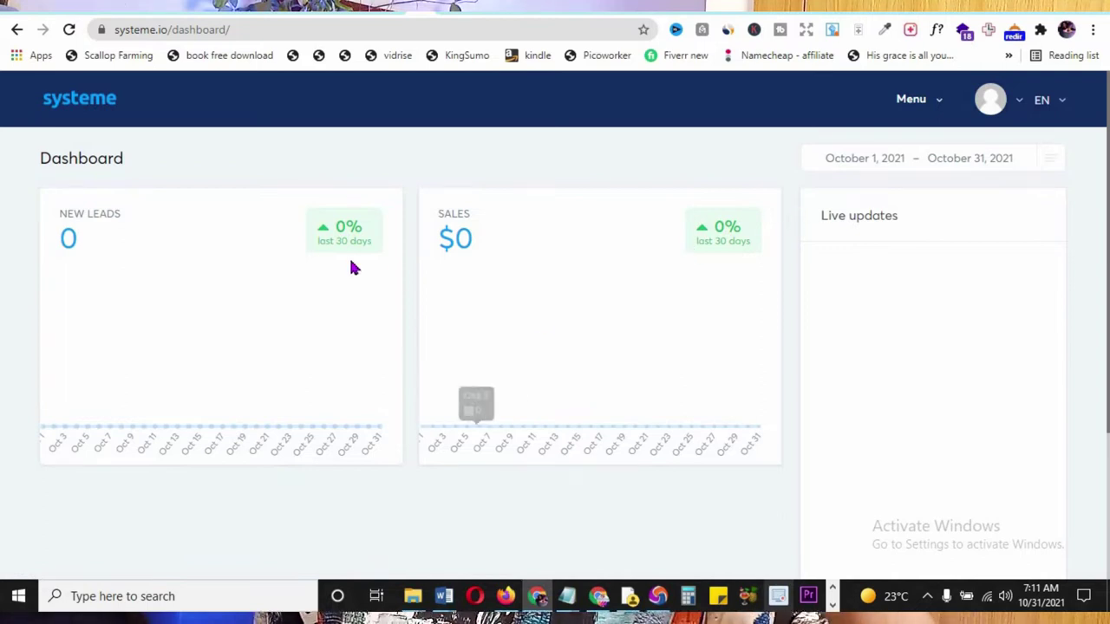
- Open the Menu and expand the Contacts, Emails, Automations and Products/Sales submenus
scroll(622, 332, down, 3)
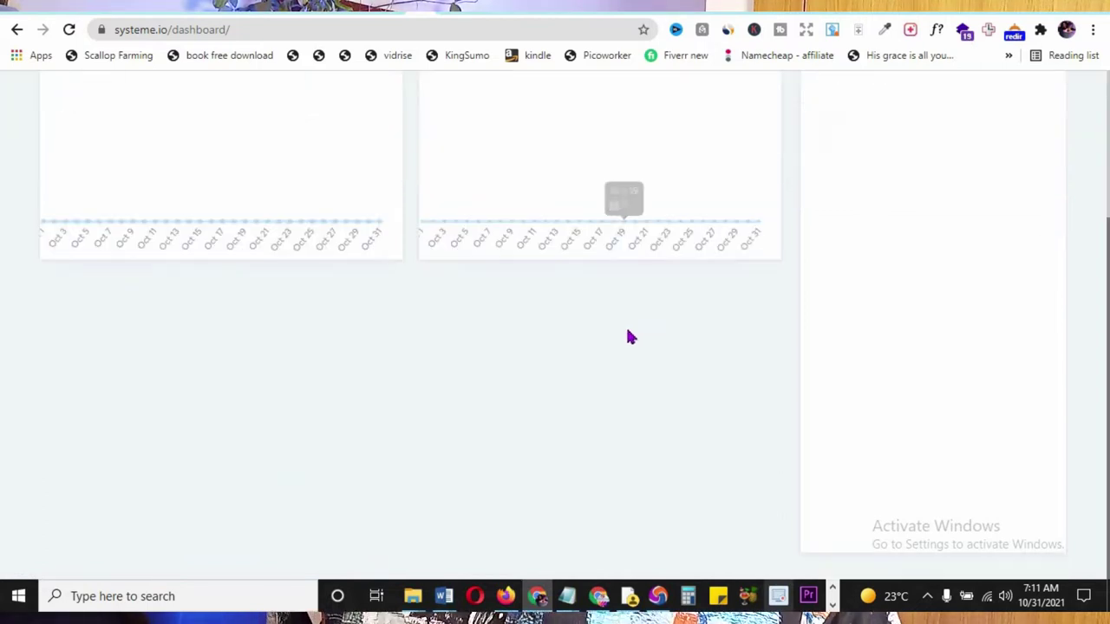
scroll(630, 334, up, 3)
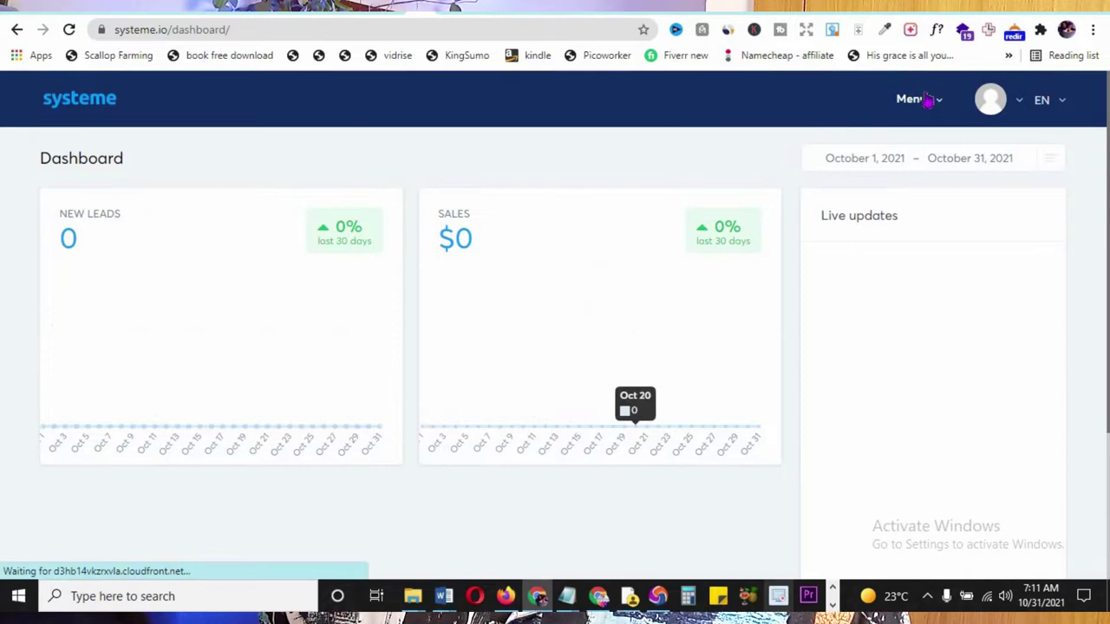
mouse_move(927, 106)
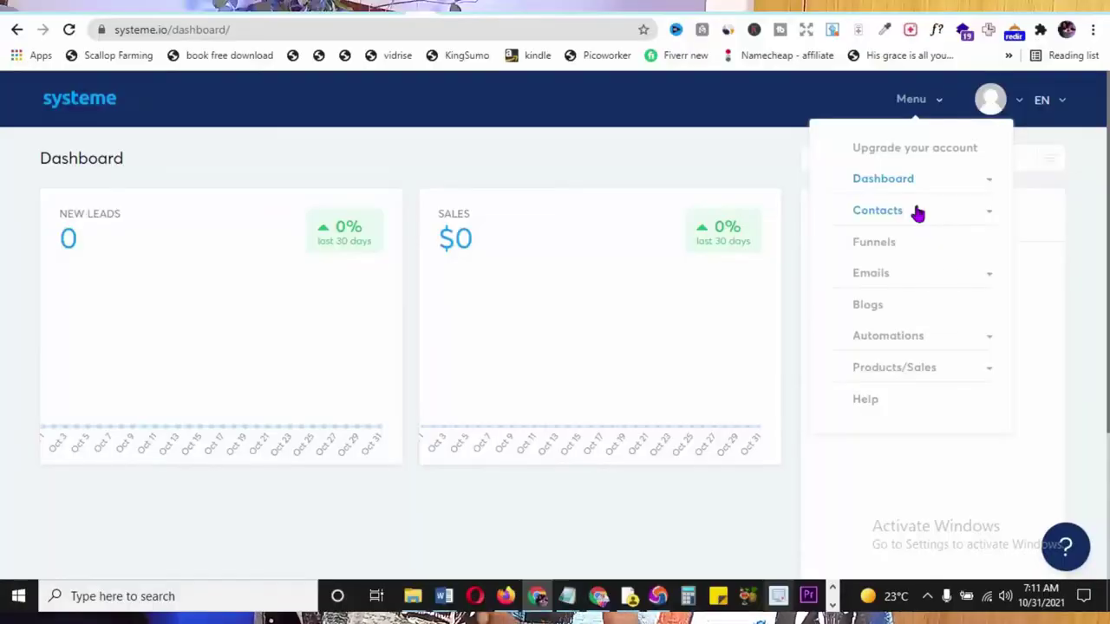
click(915, 213)
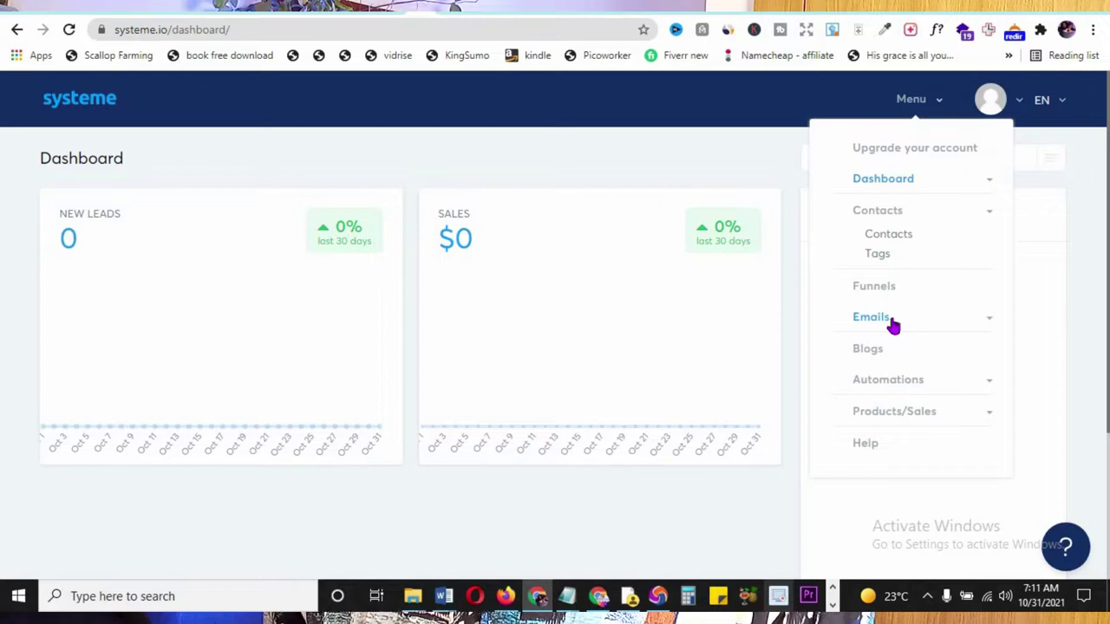
click(893, 325)
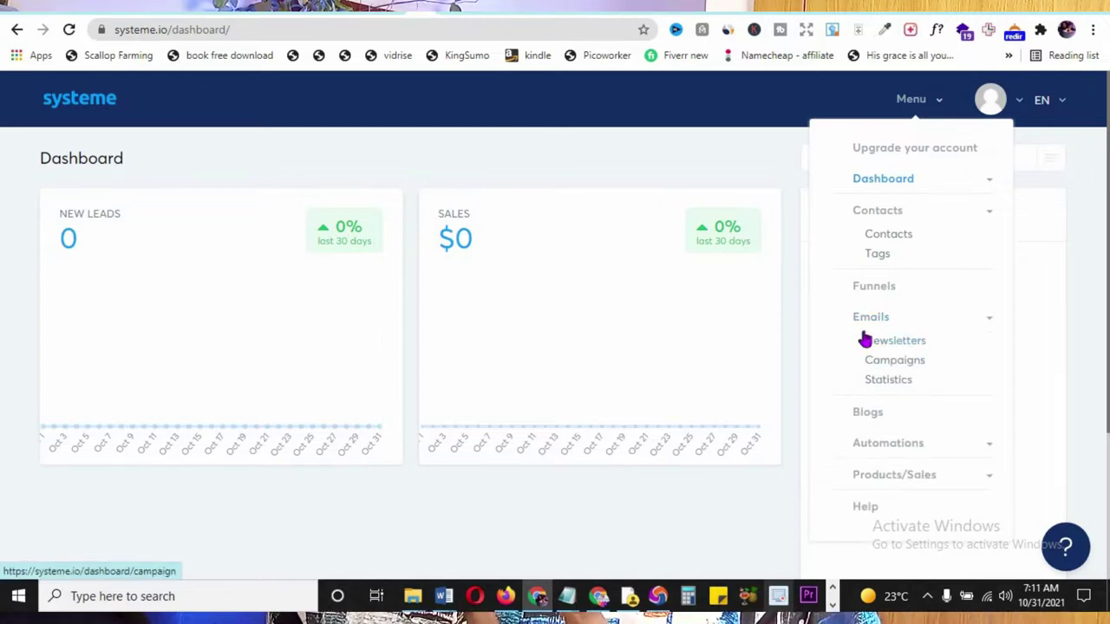
scroll(877, 344, down, 2)
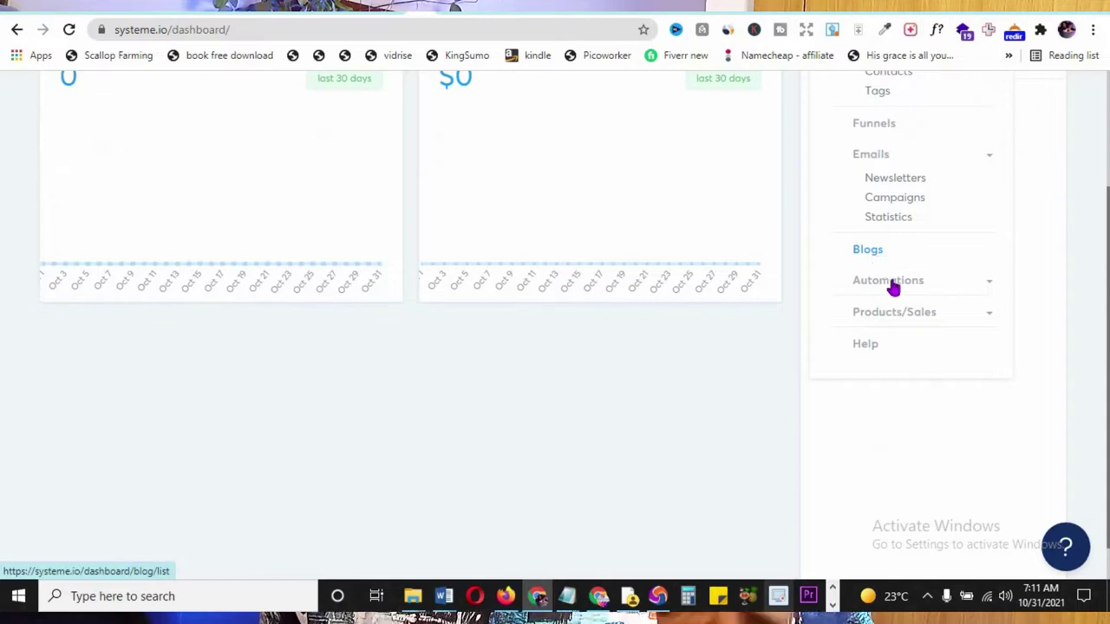
click(951, 285)
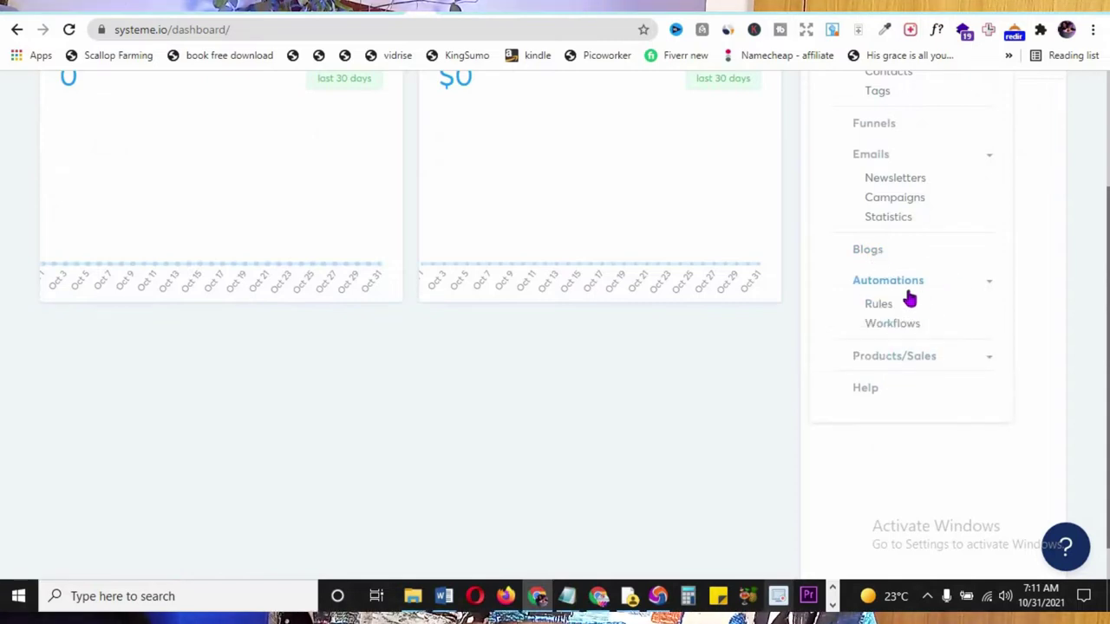
click(951, 361)
scroll(917, 359, down, 1)
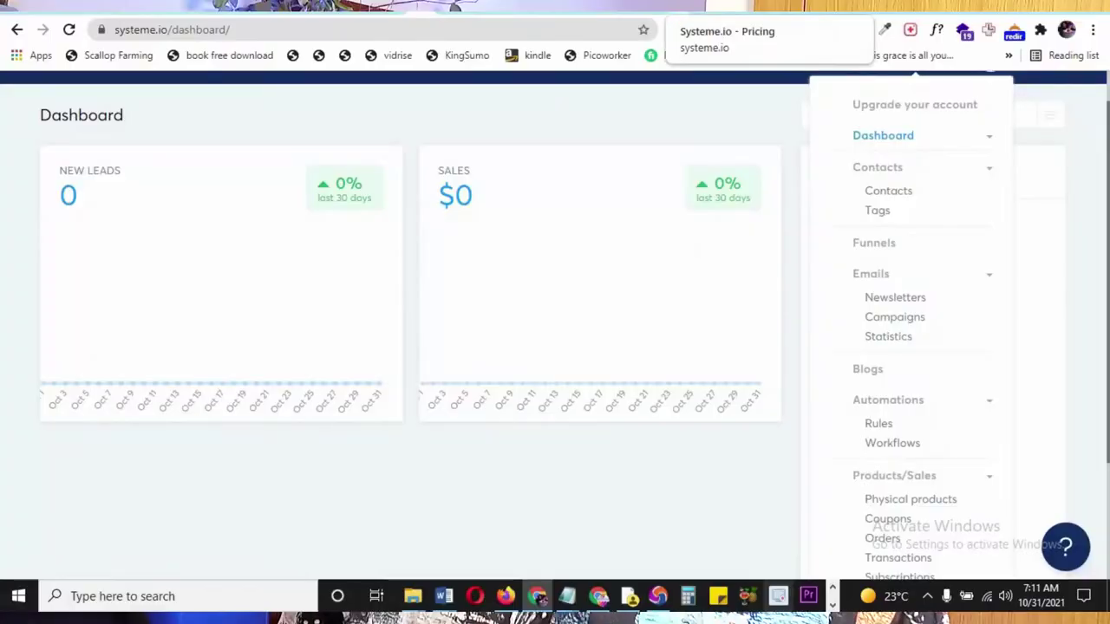
click(693, 7)
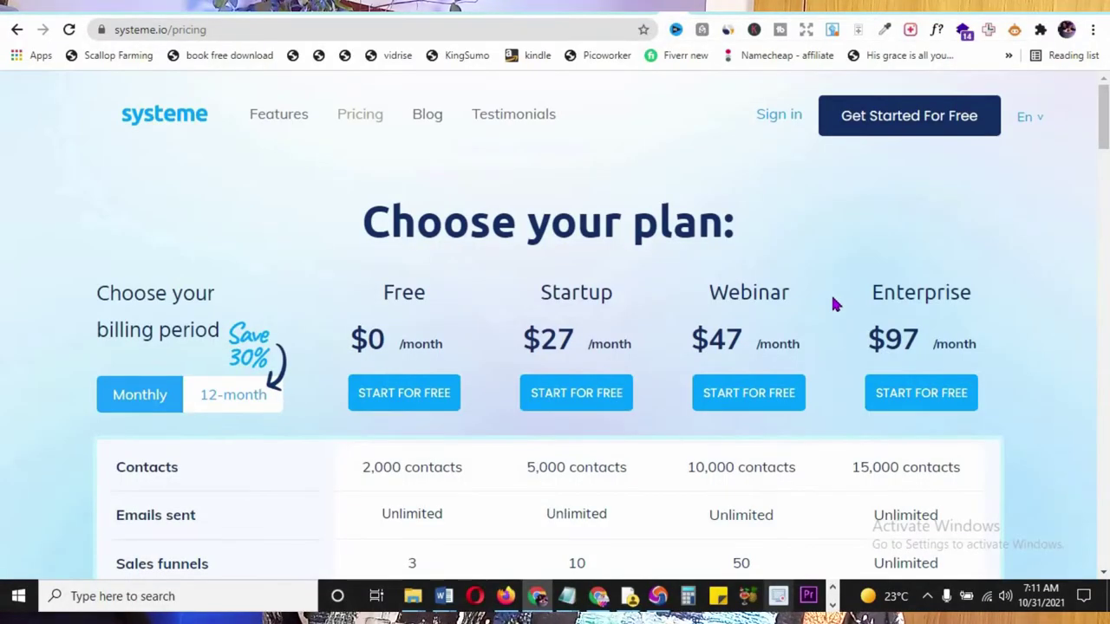
scroll(838, 302, down, 3)
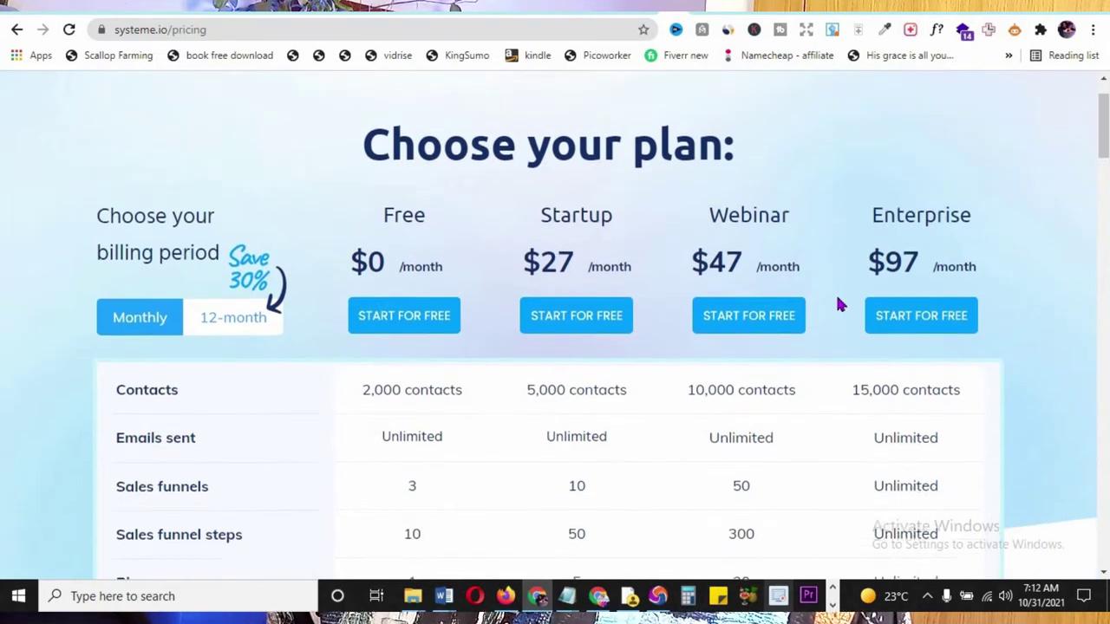
scroll(386, 109, up, 2)
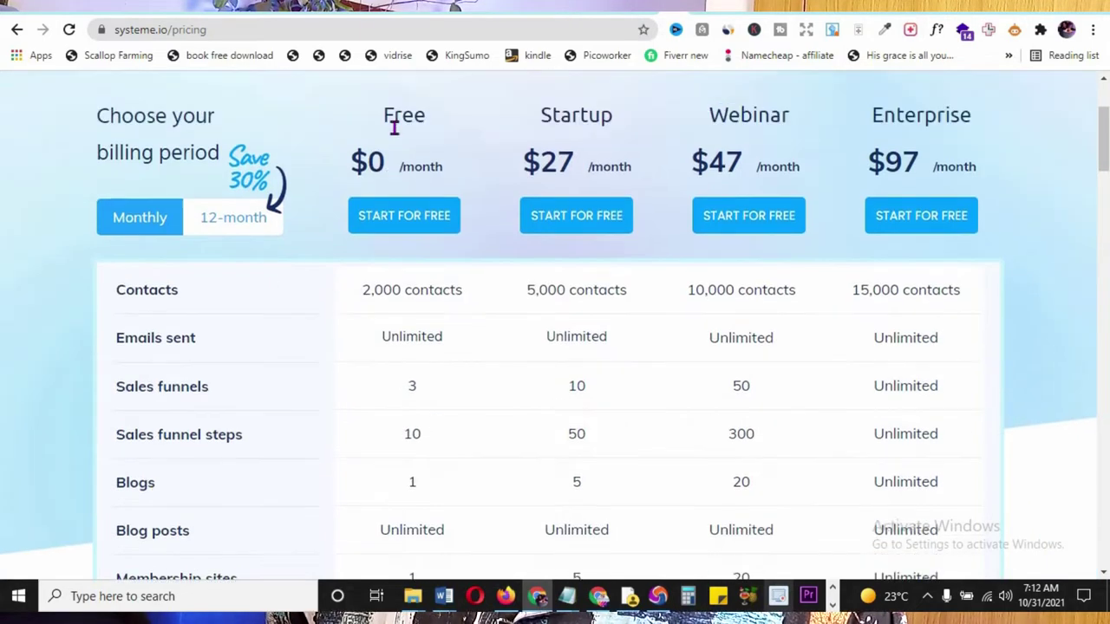
scroll(408, 336, down, 2)
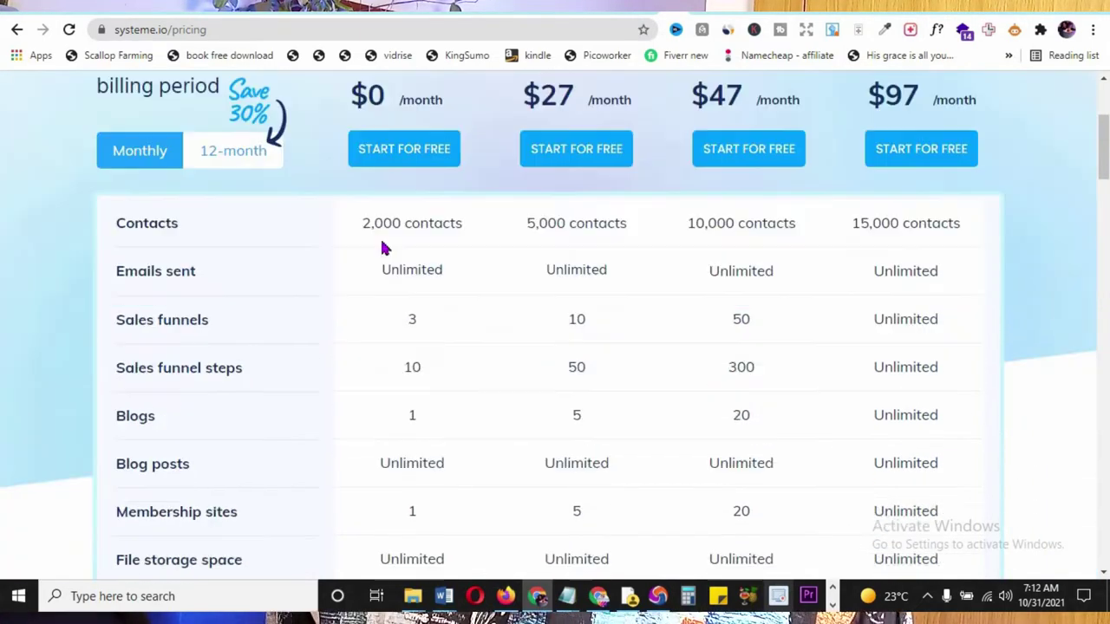
scroll(431, 243, down, 1)
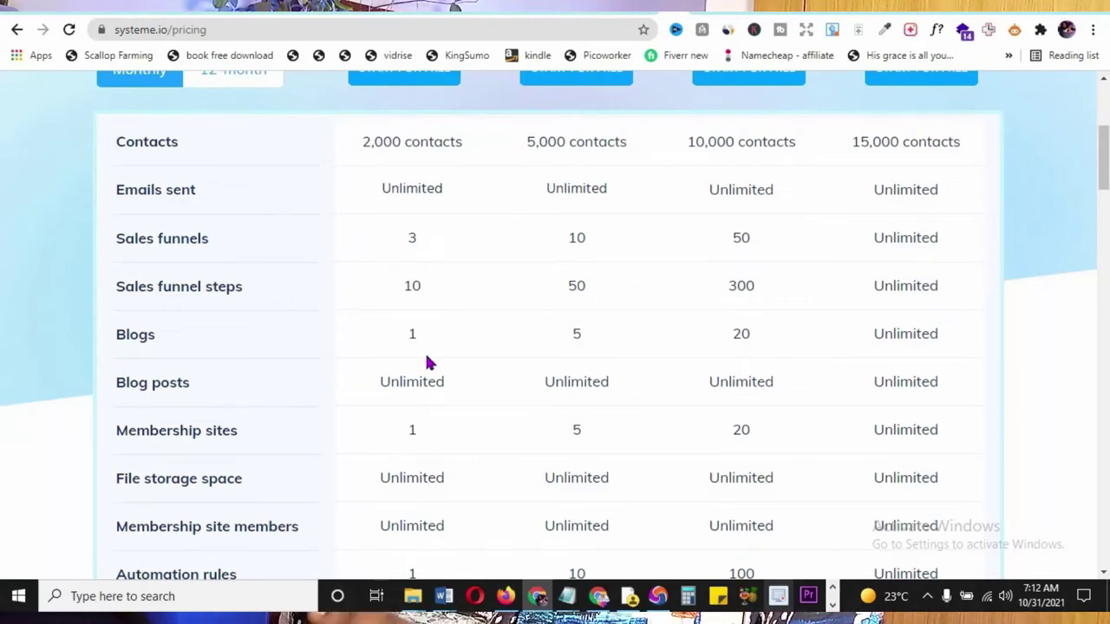
scroll(303, 246, down, 2)
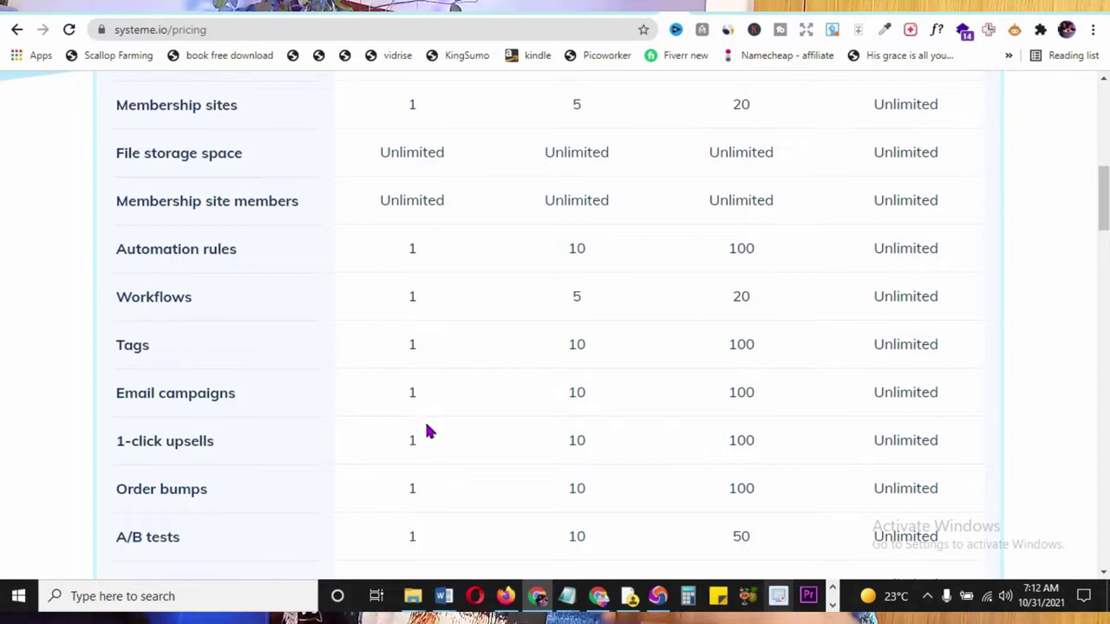
scroll(429, 430, down, 2)
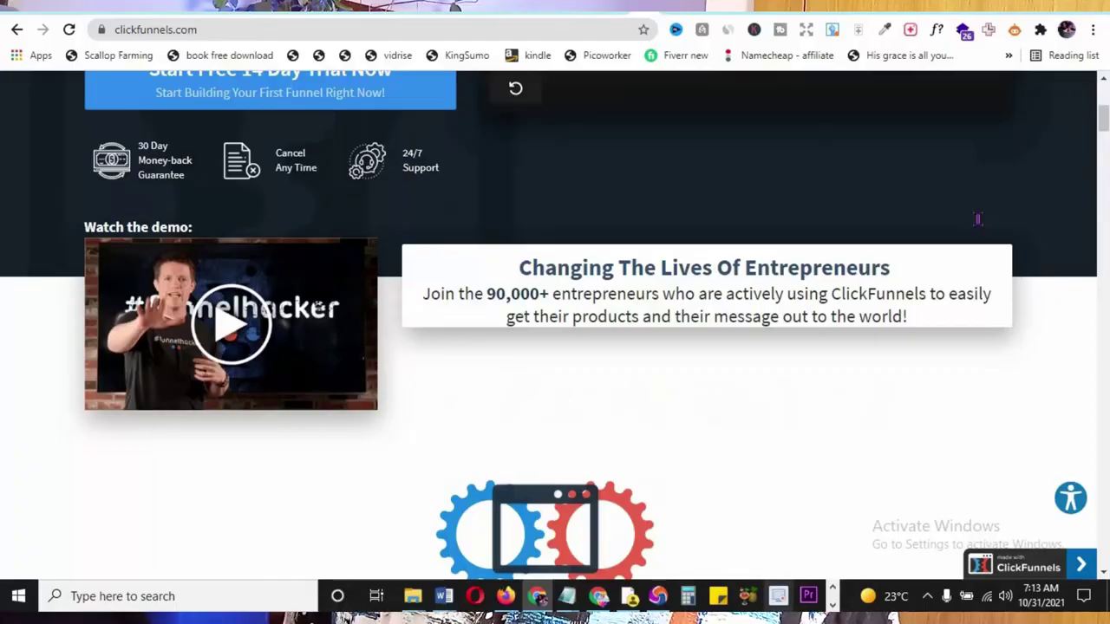
- Review ClickFunnels' $97, $297 and $2,497 plans, then switch back to Systeme.io pricing
scroll(978, 218, down, 5)
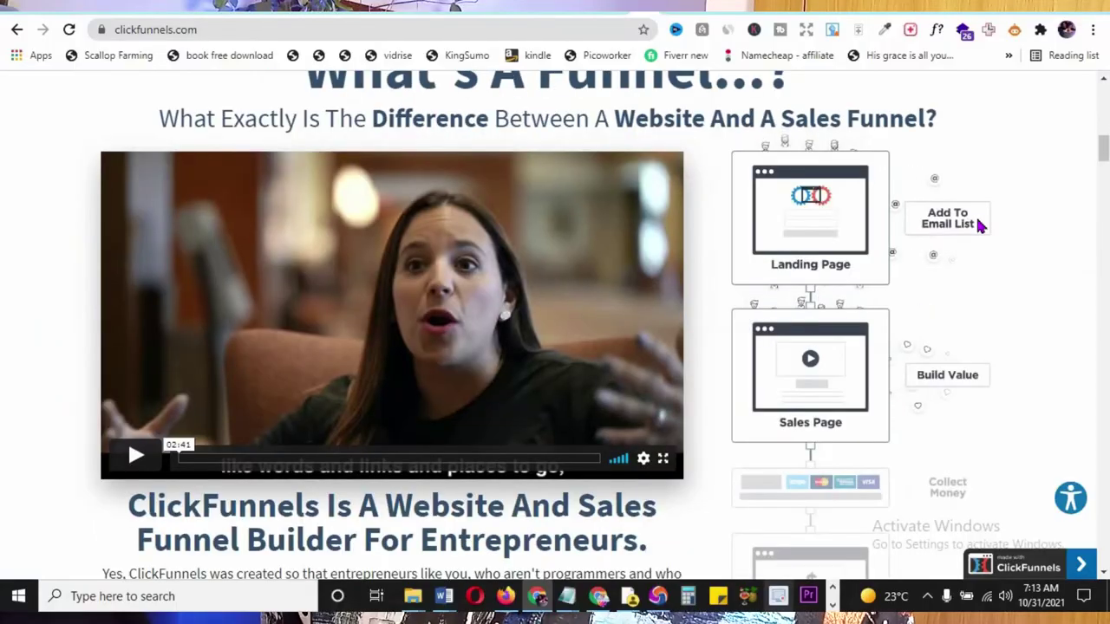
click(995, 228)
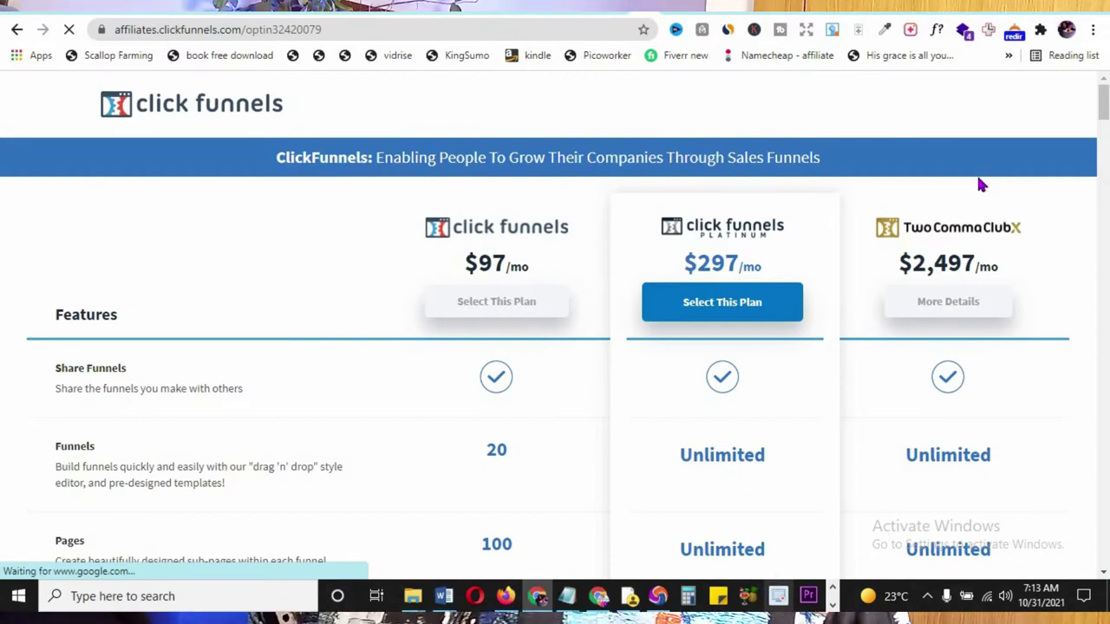
scroll(973, 182, down, 2)
scroll(974, 195, up, 2)
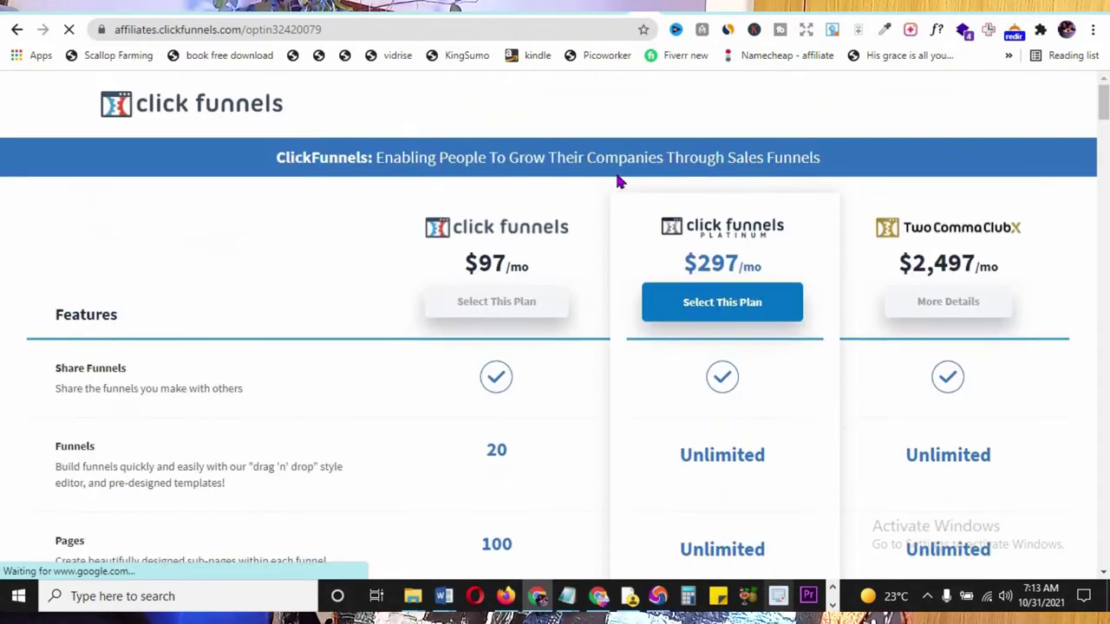
scroll(562, 251, down, 1)
scroll(563, 251, down, 1)
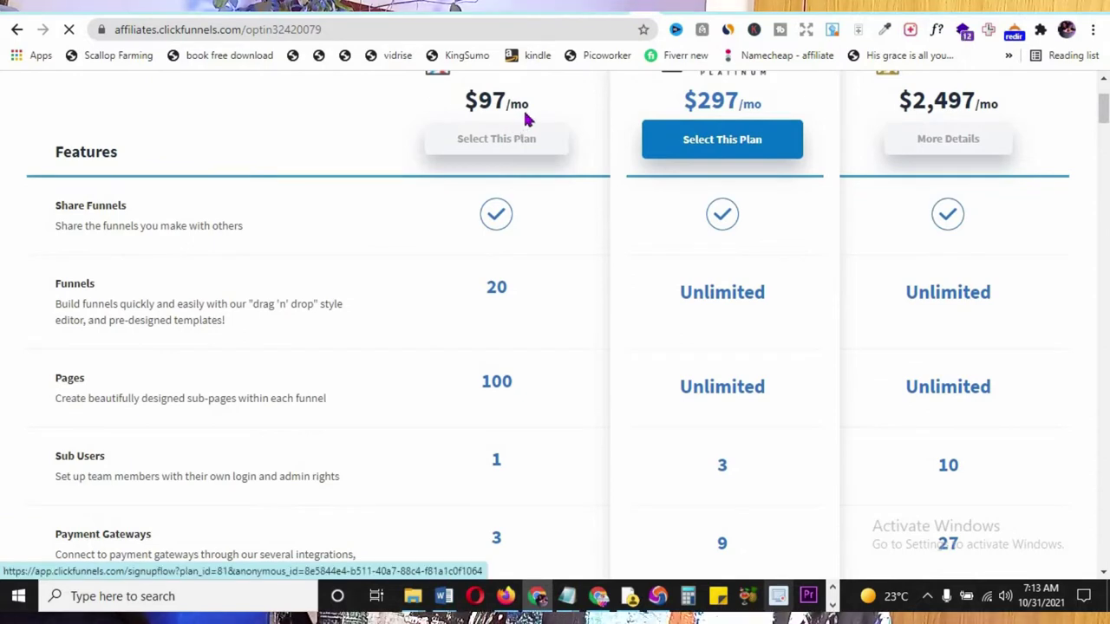
scroll(528, 156, down, 3)
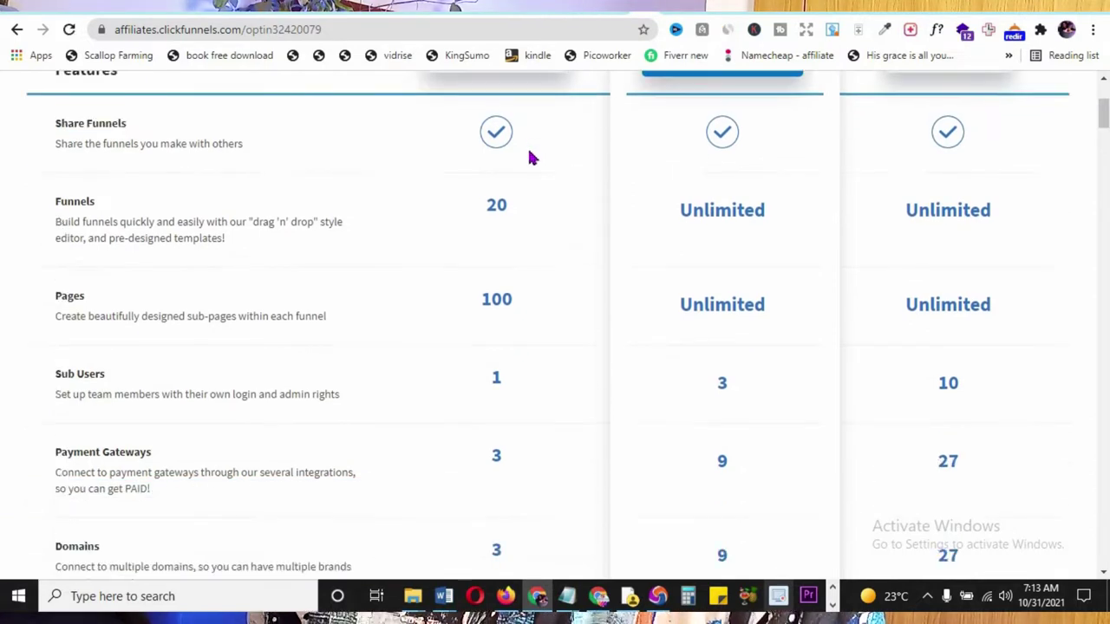
scroll(511, 379, down, 6)
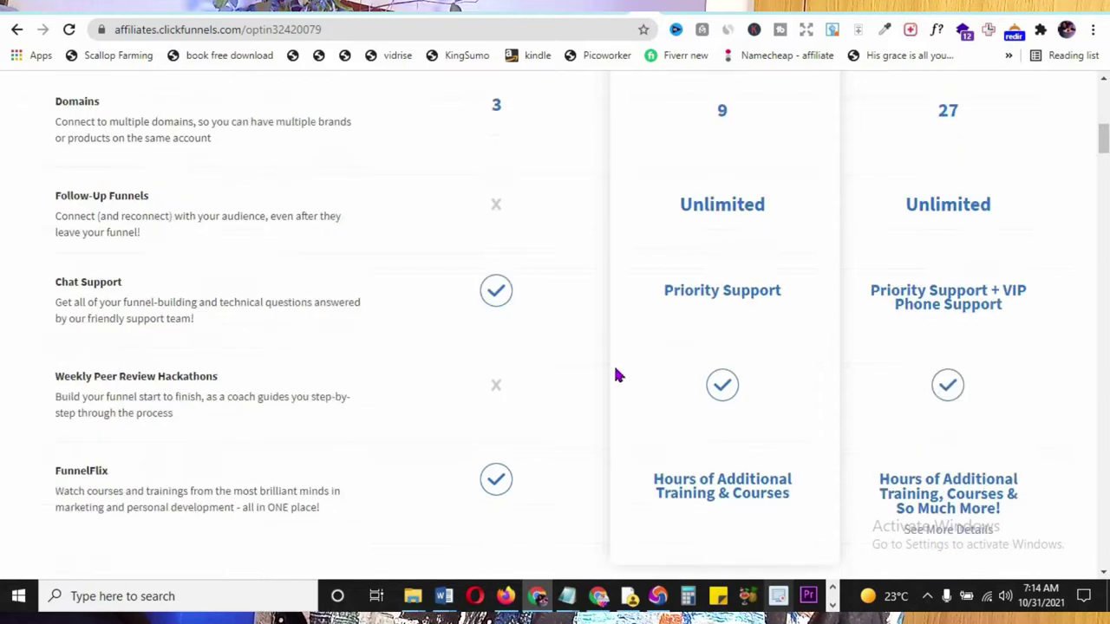
scroll(640, 364, up, 1)
scroll(642, 376, up, 9)
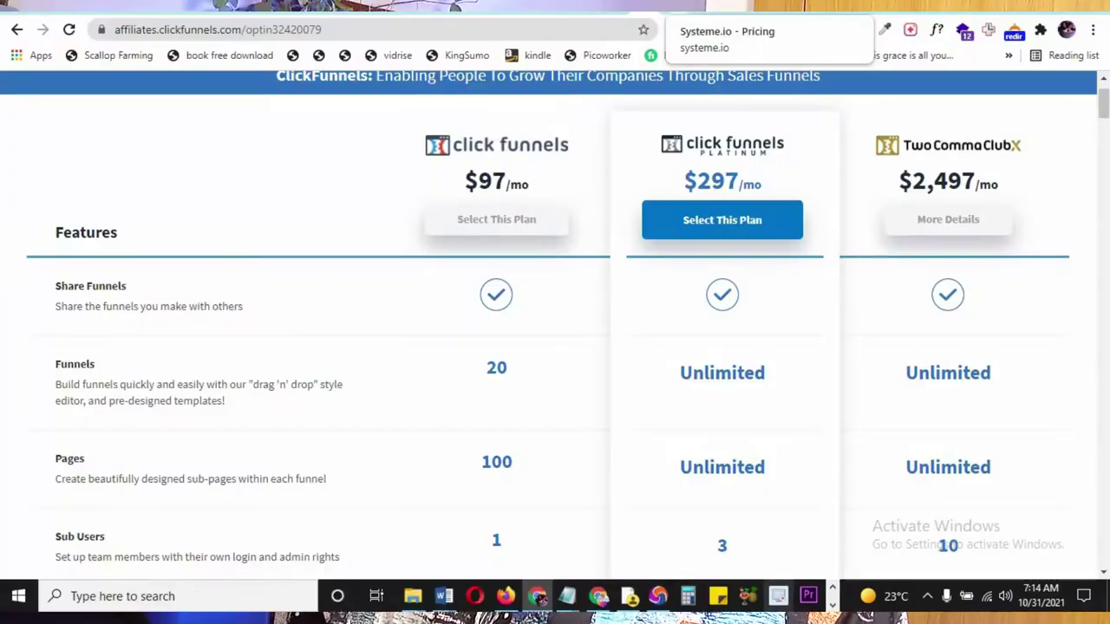
click(694, 4)
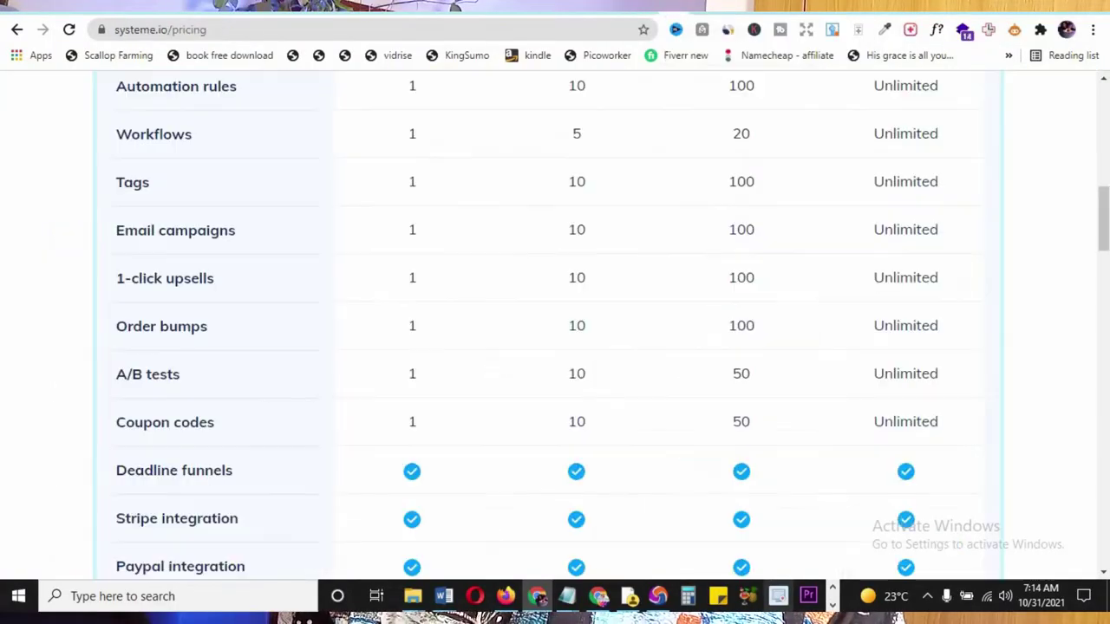
- Scroll Systeme.io's plan table comparing membership sites and file storage across Free, Startup, Webinar, Enterprise
scroll(558, 295, up, 8)
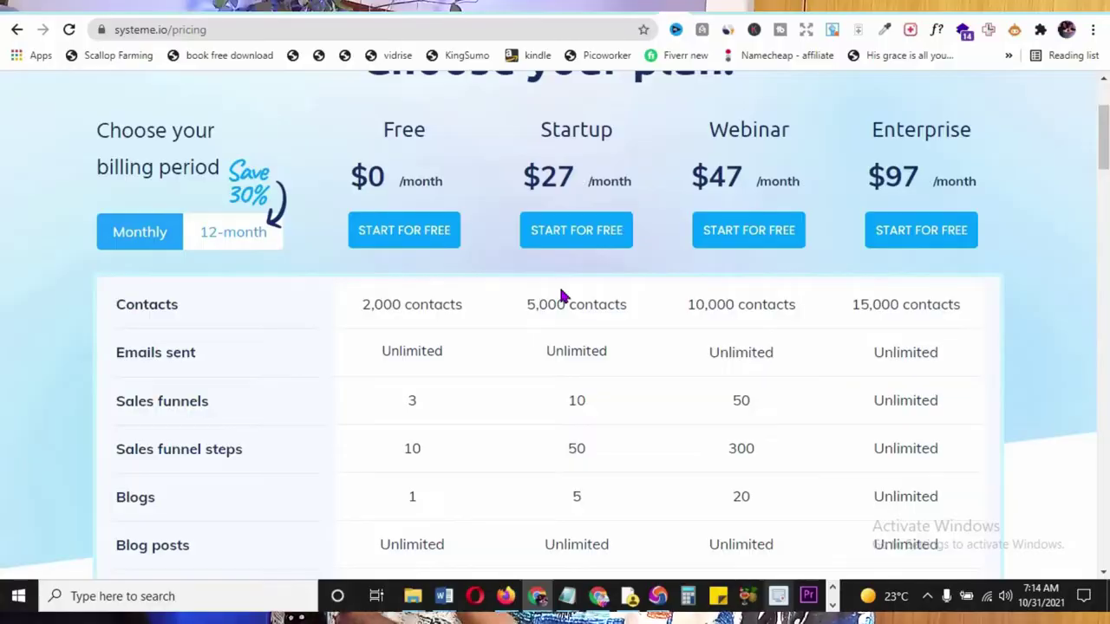
scroll(560, 297, down, 1)
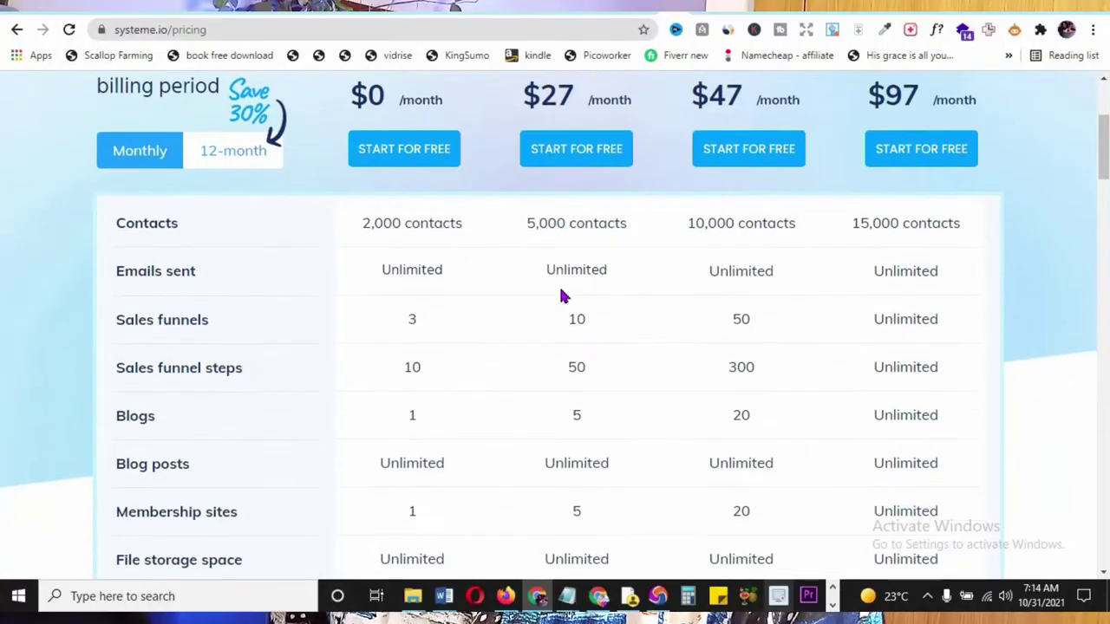
scroll(563, 297, down, 2)
scroll(568, 260, up, 3)
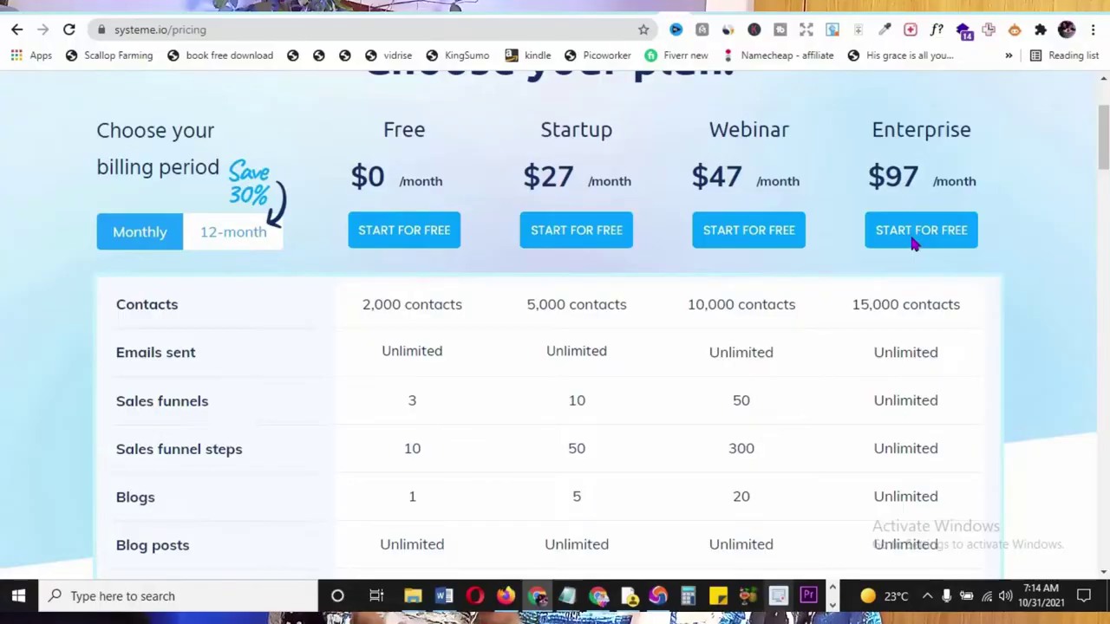
scroll(911, 244, down, 12)
scroll(599, 373, up, 7)
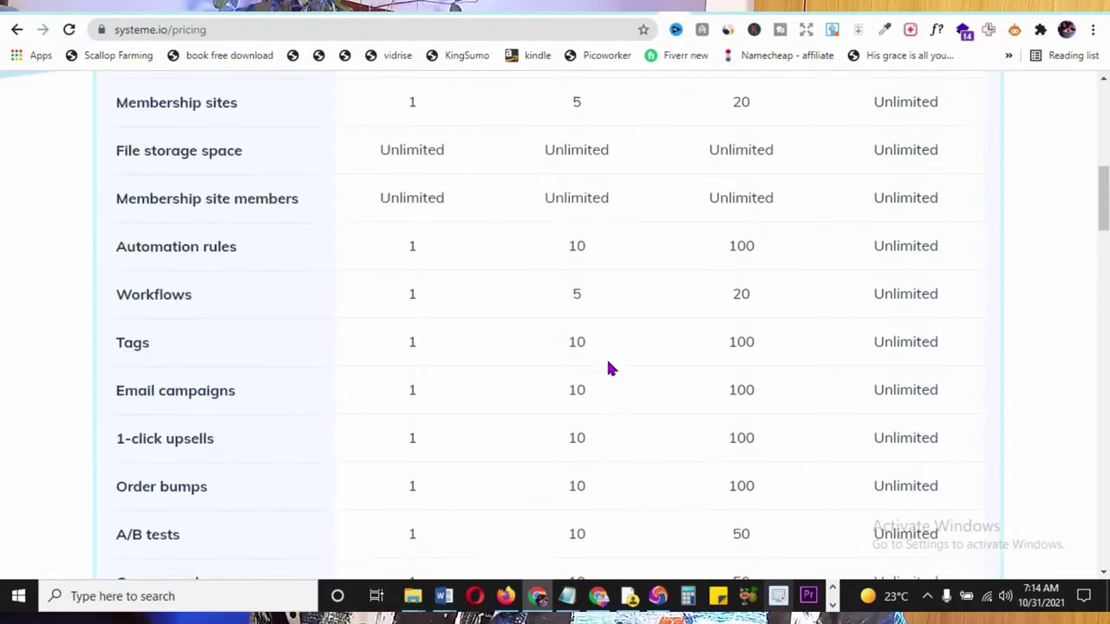
scroll(610, 369, up, 8)
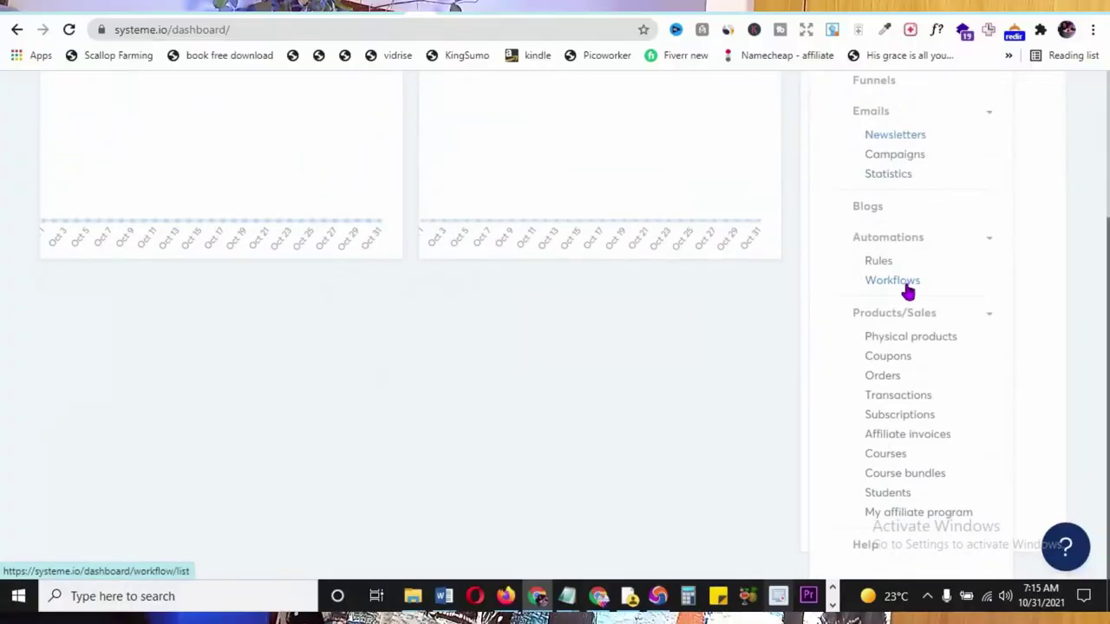
- From the empty Funnels list, bring up the Create a new funnel dialog via + Create
scroll(907, 289, up, 2)
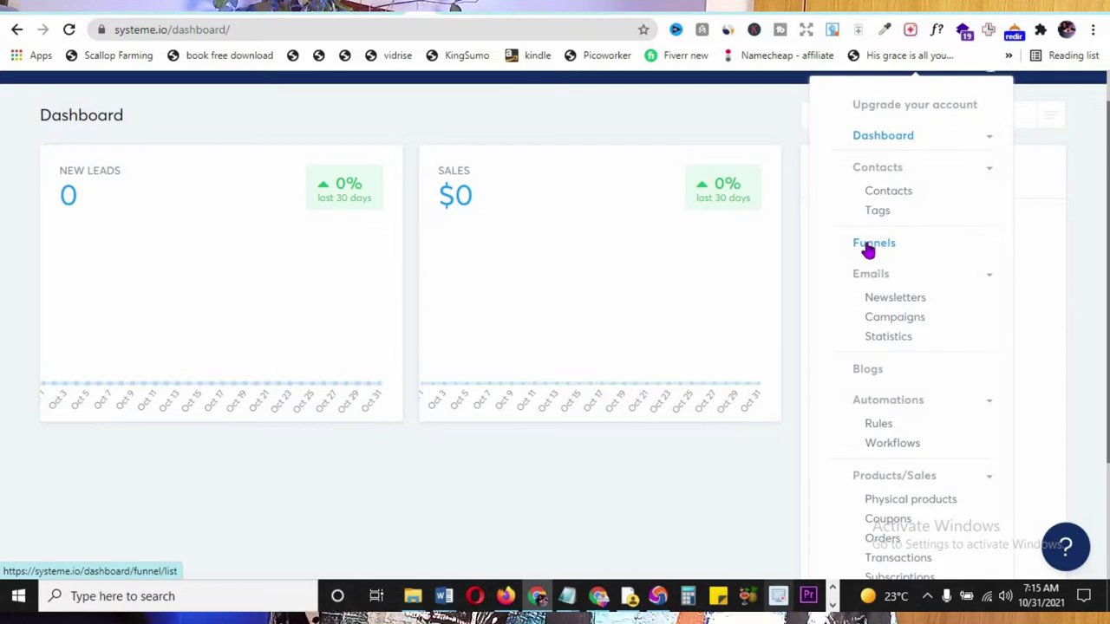
click(868, 247)
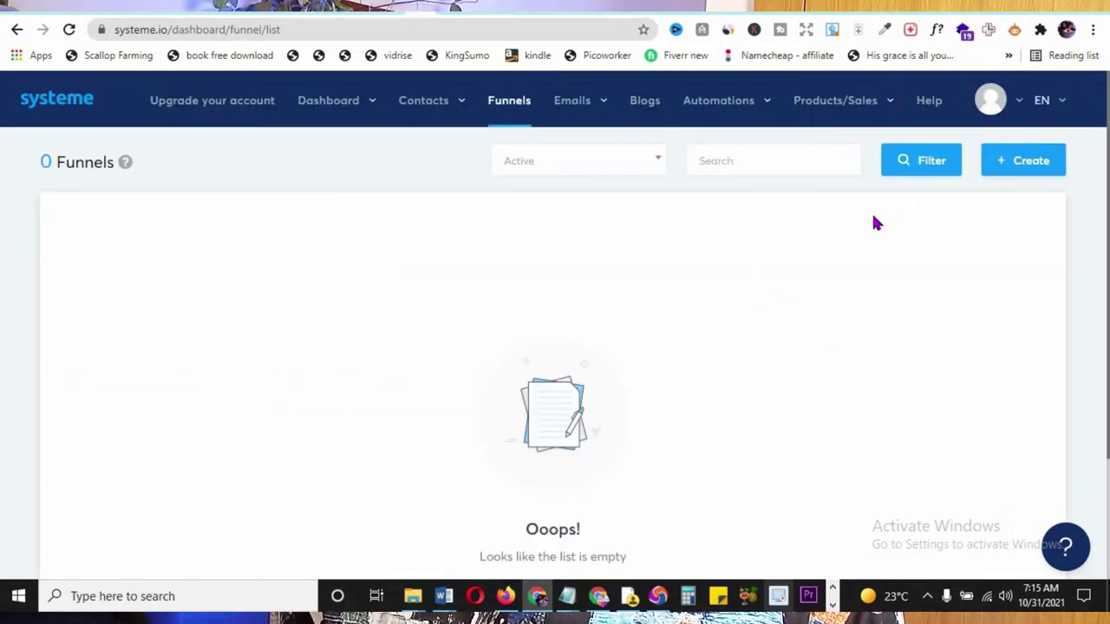
click(1019, 164)
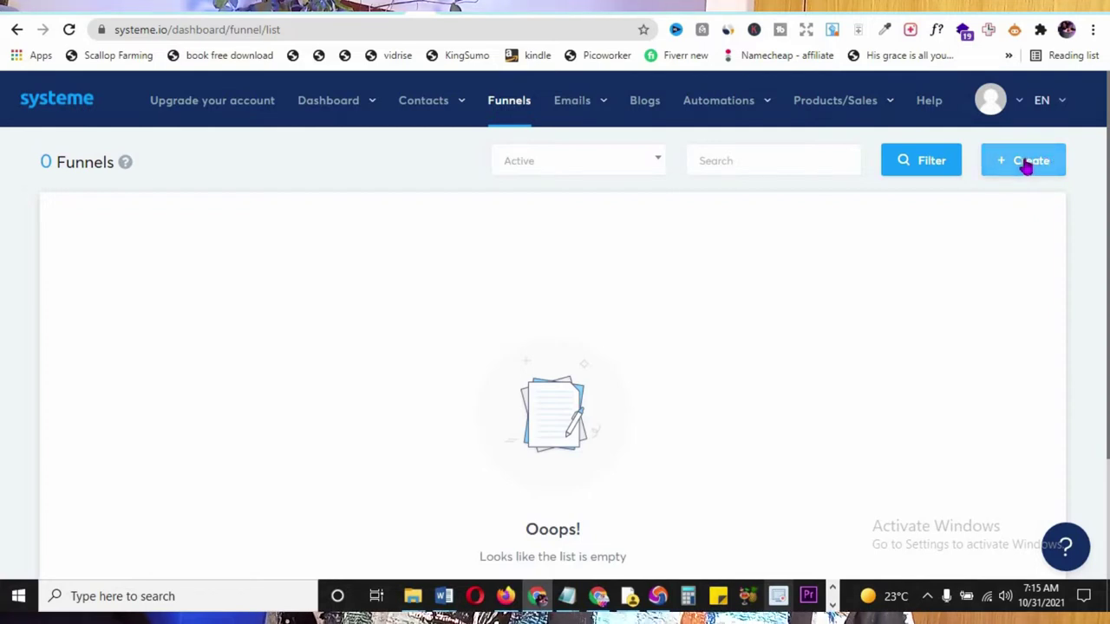
click(1018, 156)
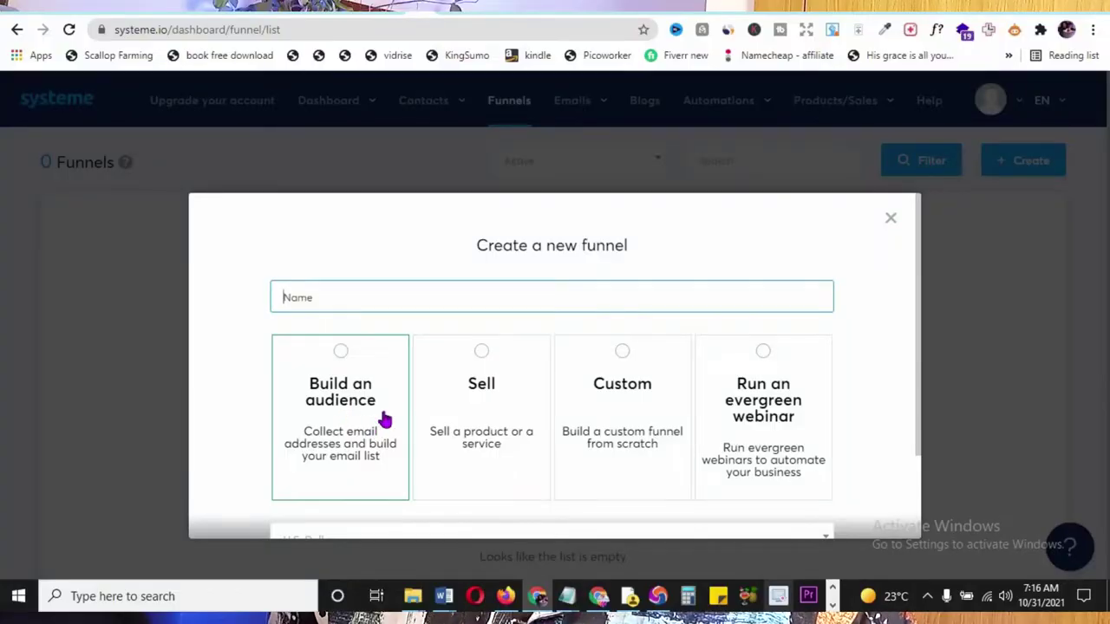
scroll(384, 416, down, 2)
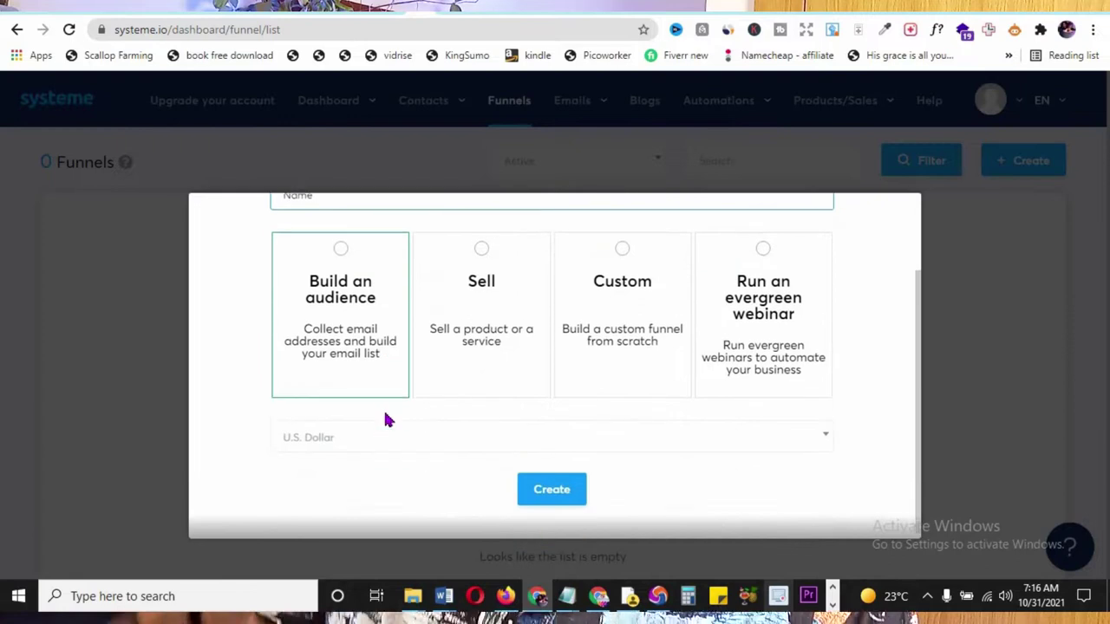
- Name the funnel 'YouTube training', correcting both words with spelling suggestions
scroll(321, 278, up, 1)
text(youtube trainin)
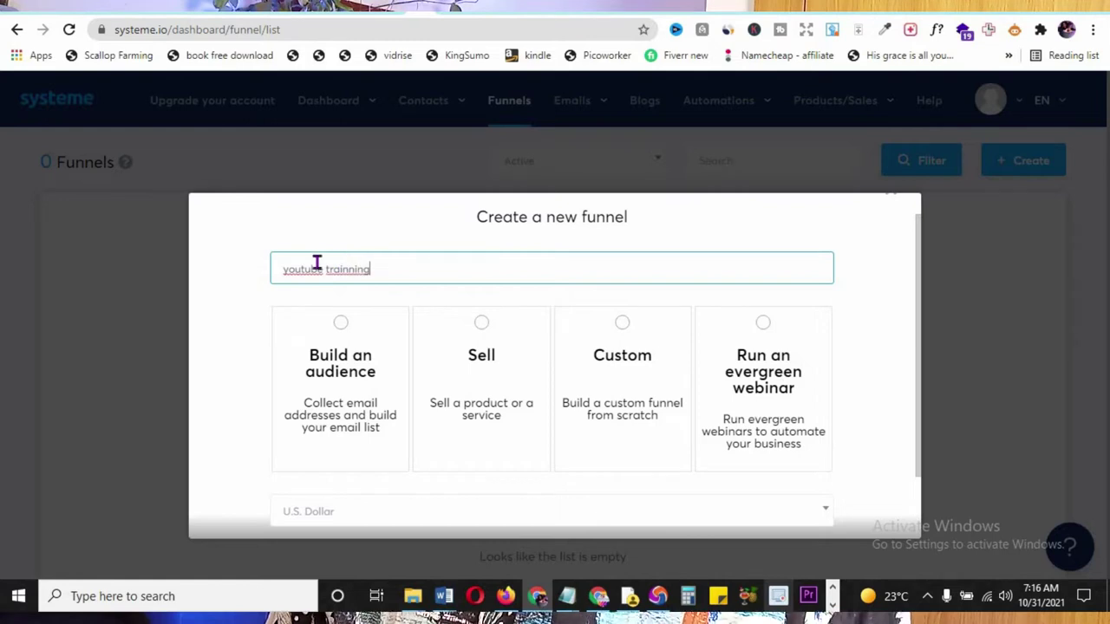
right_click(321, 271)
click(349, 269)
double_click(351, 270)
right_click(355, 271)
click(367, 275)
- Choose the Build an audience funnel type and create the funnel
click(340, 326)
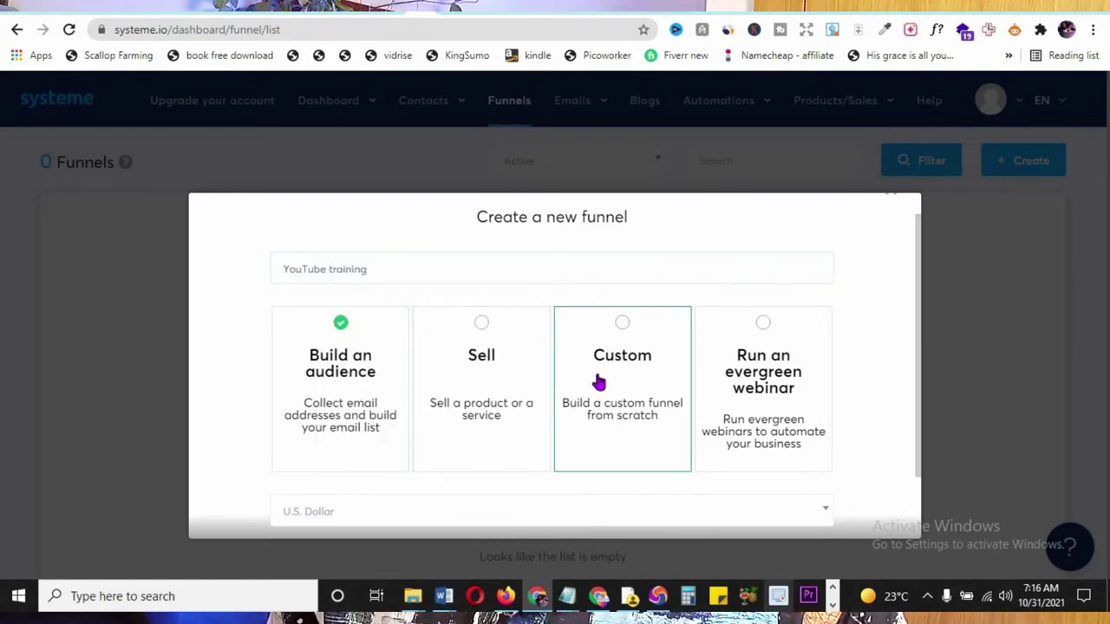
scroll(520, 433, down, 1)
click(555, 486)
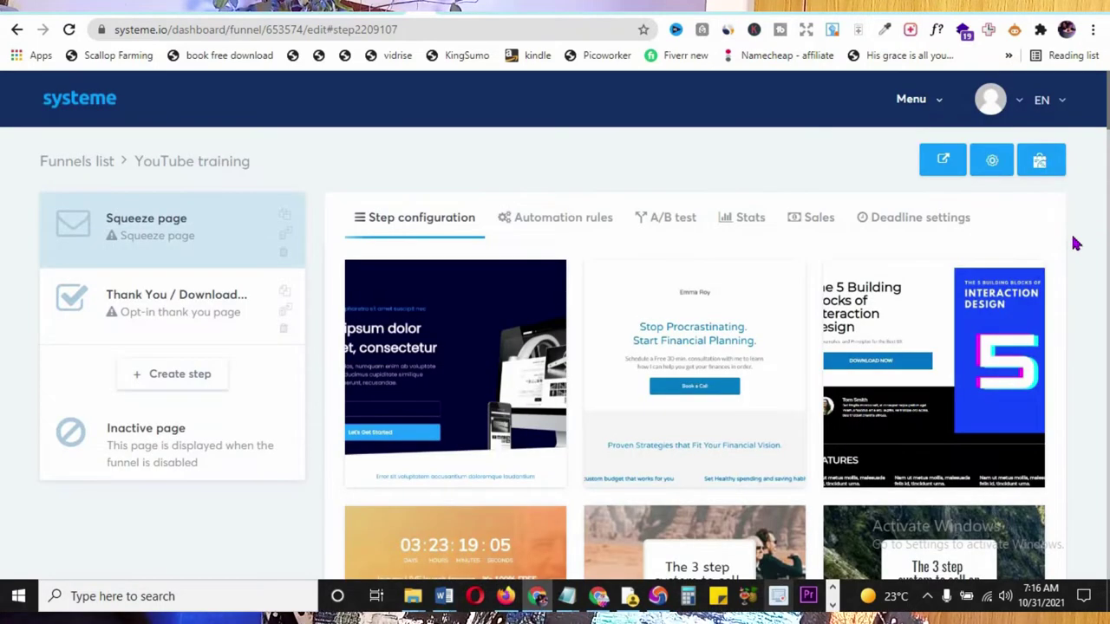
- Scroll the template grid back up to the Squeeze page step's name and URL settings
scroll(1073, 267, down, 8)
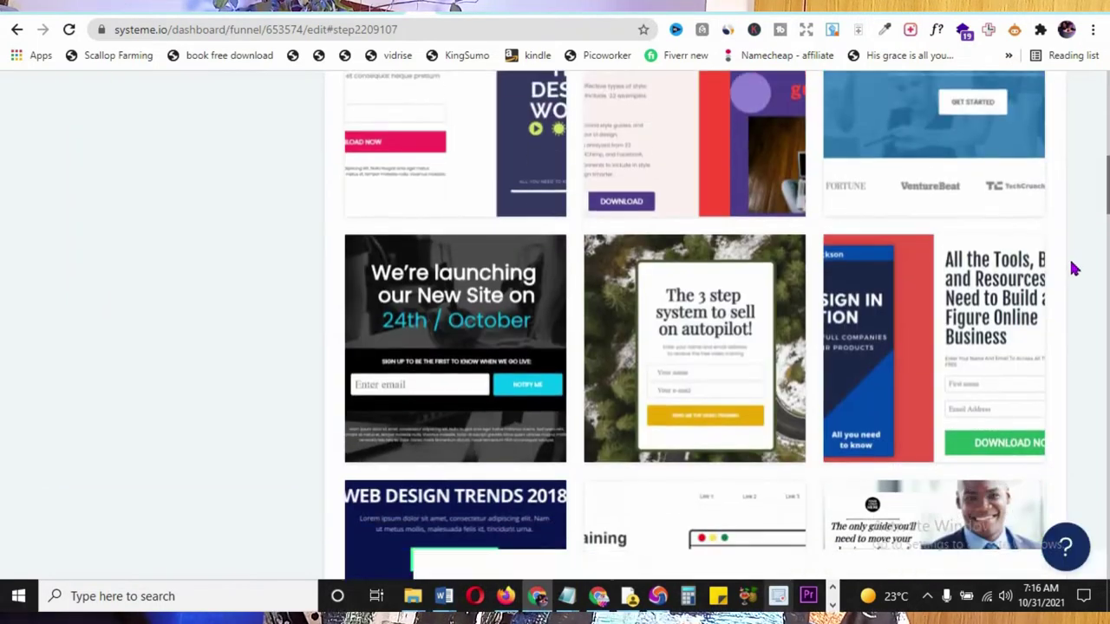
scroll(1074, 269, down, 6)
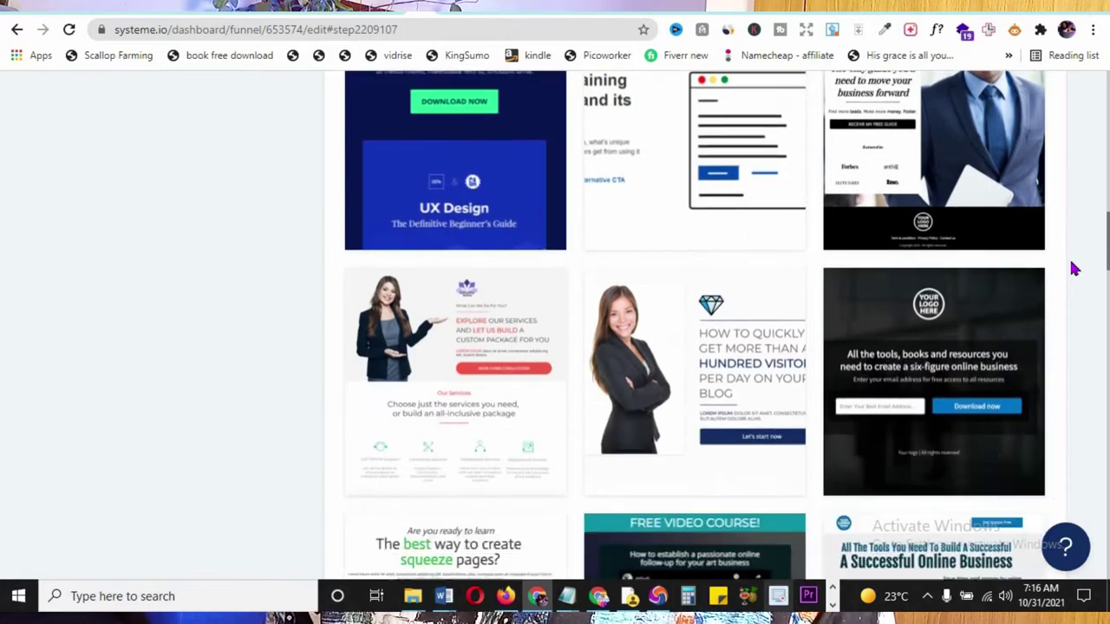
scroll(1073, 269, down, 7)
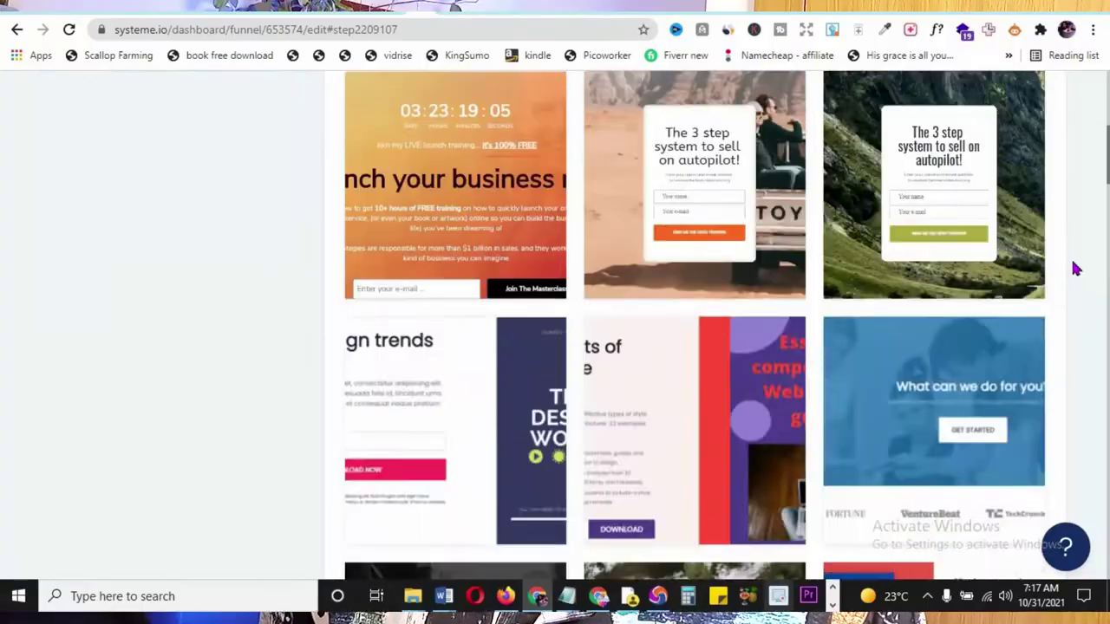
scroll(1074, 269, up, 5)
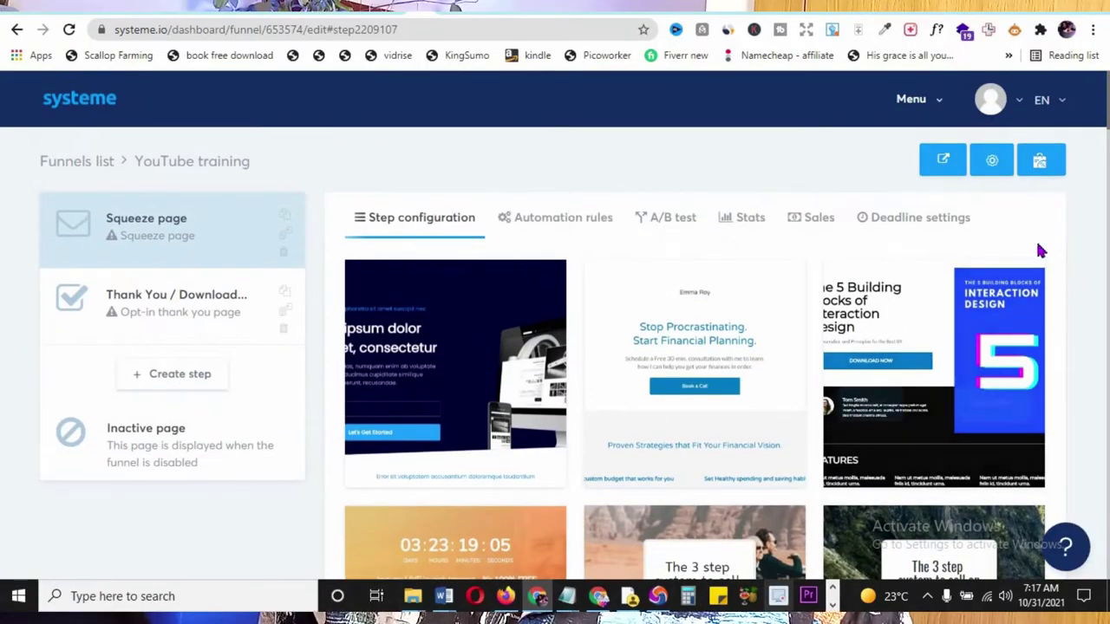
scroll(990, 386, down, 5)
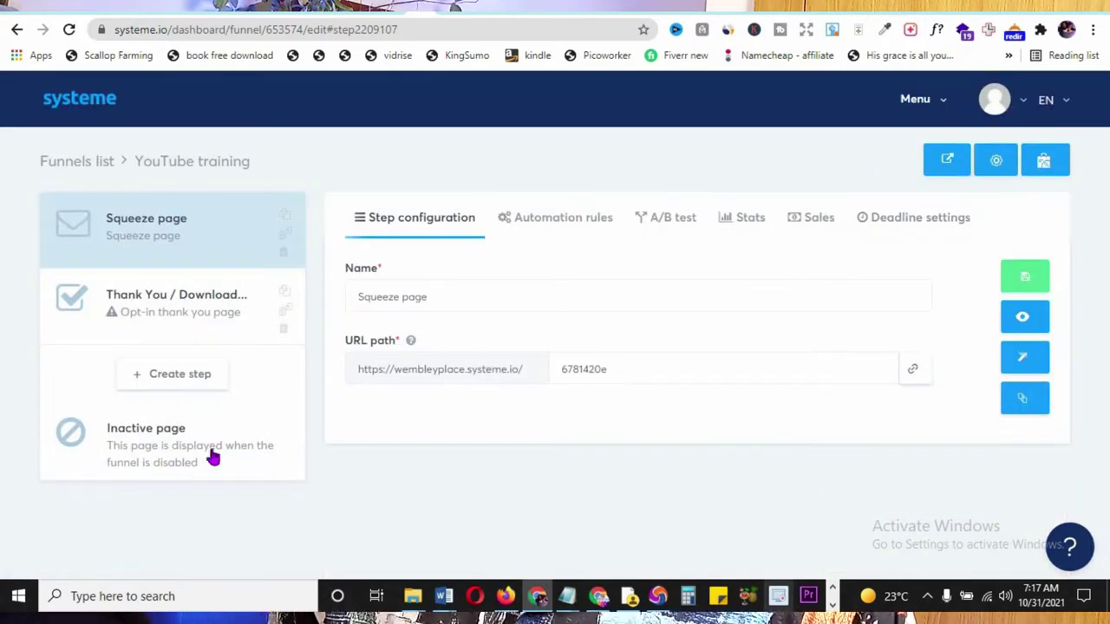
- Rename the squeeze page step to 'youtube tutorials'
click(456, 299)
drag(457, 298, 287, 307)
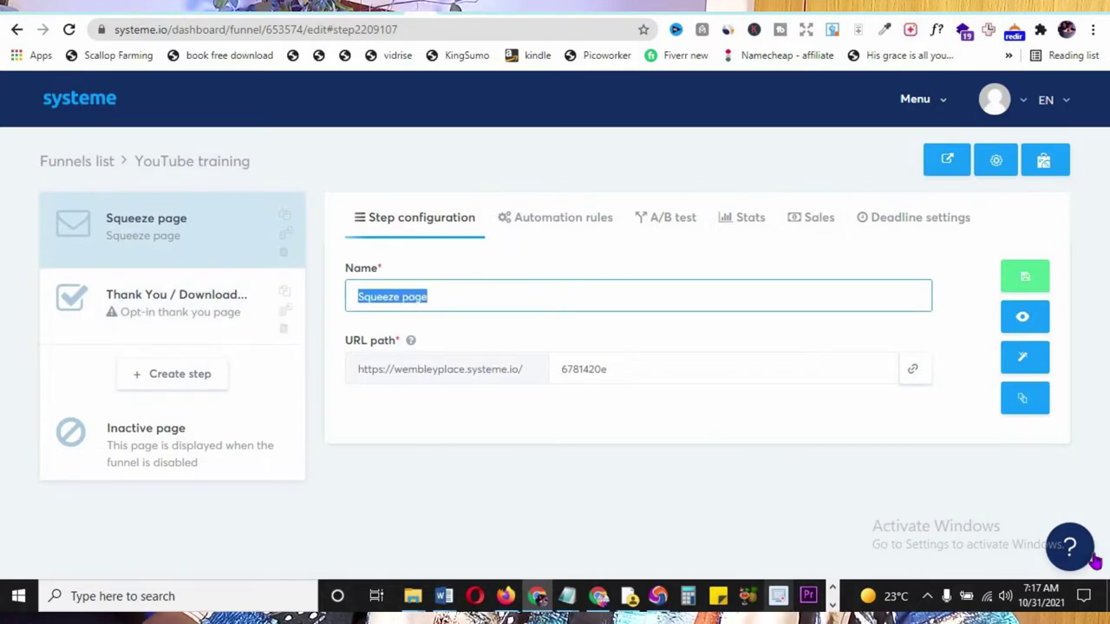
text(youtube tutorials)
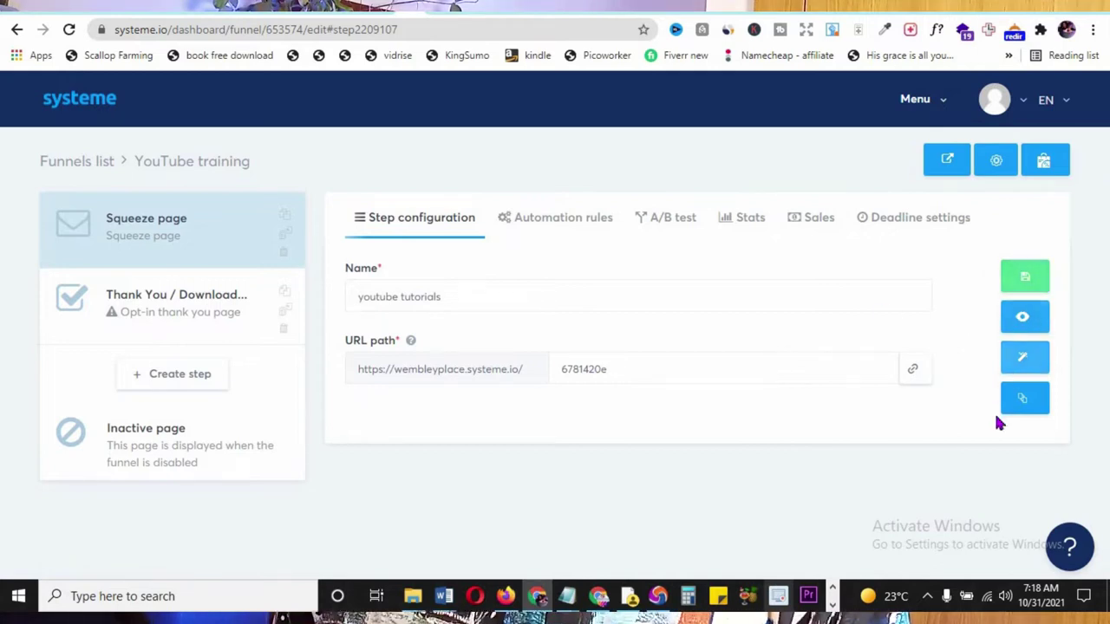
- Preview the live '3 Step System to Sell on Autopilot' opt-in page, then go back
click(1023, 317)
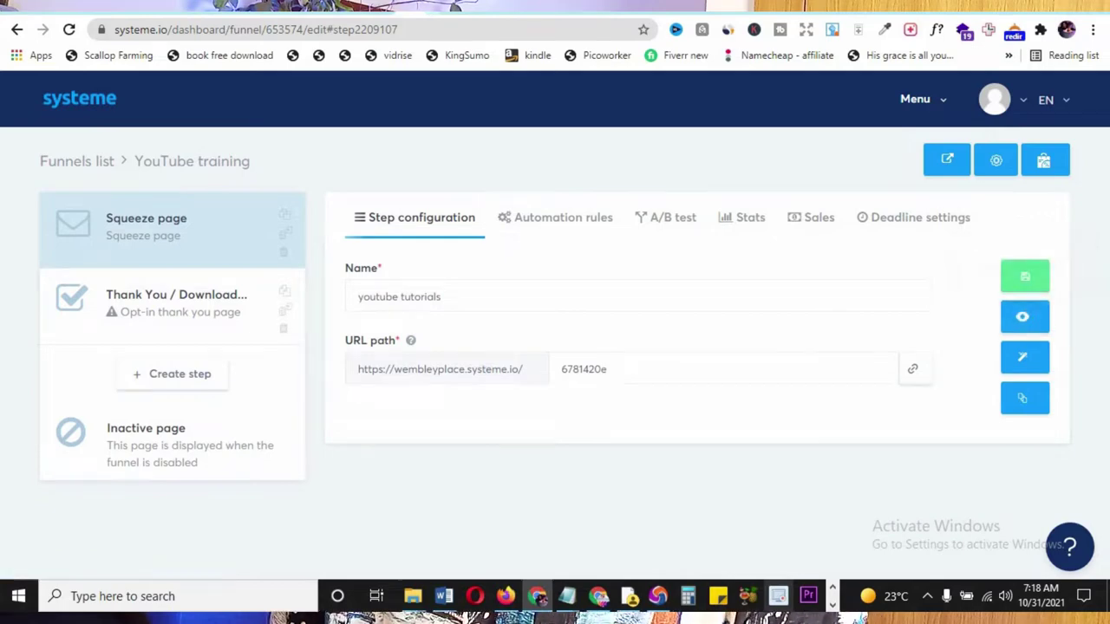
scroll(951, 359, down, 3)
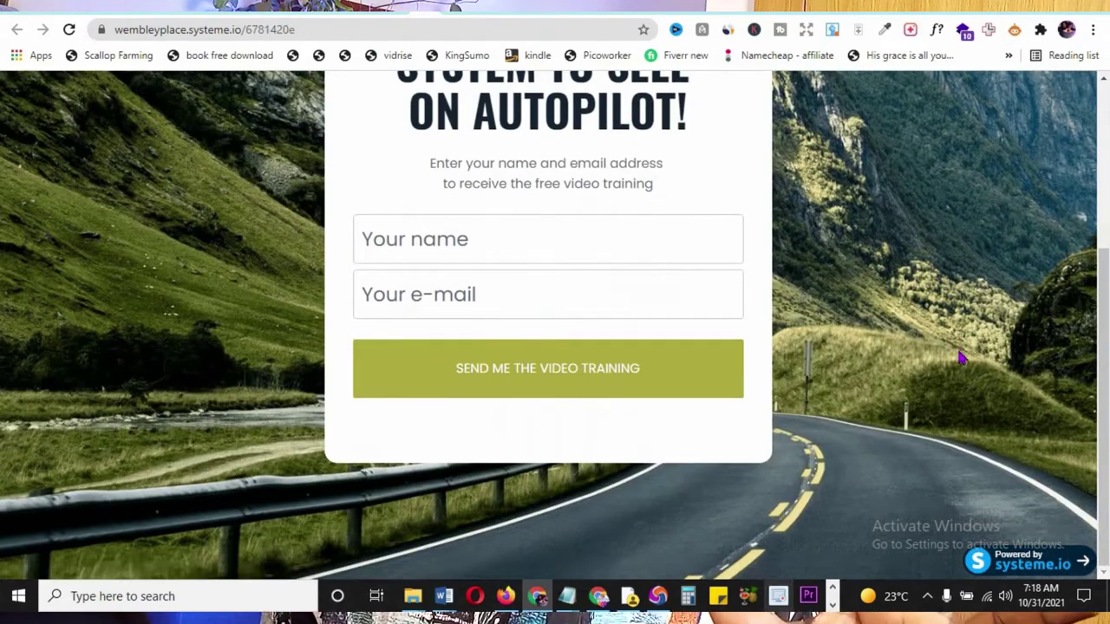
scroll(960, 358, up, 3)
scroll(965, 354, down, 3)
scroll(966, 358, up, 3)
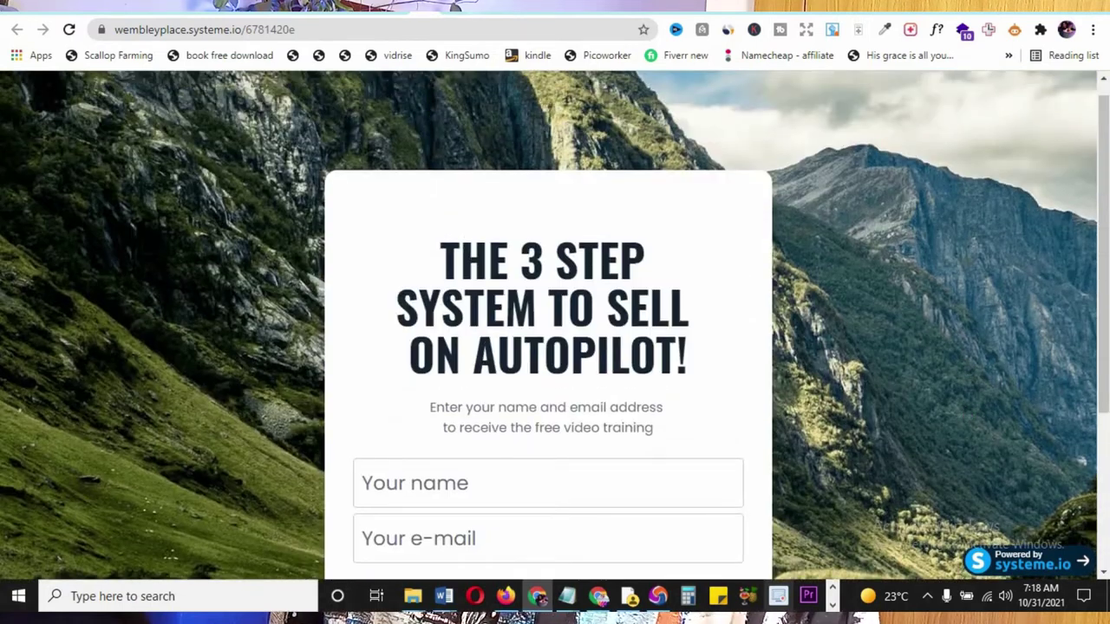
key(alt+Left)
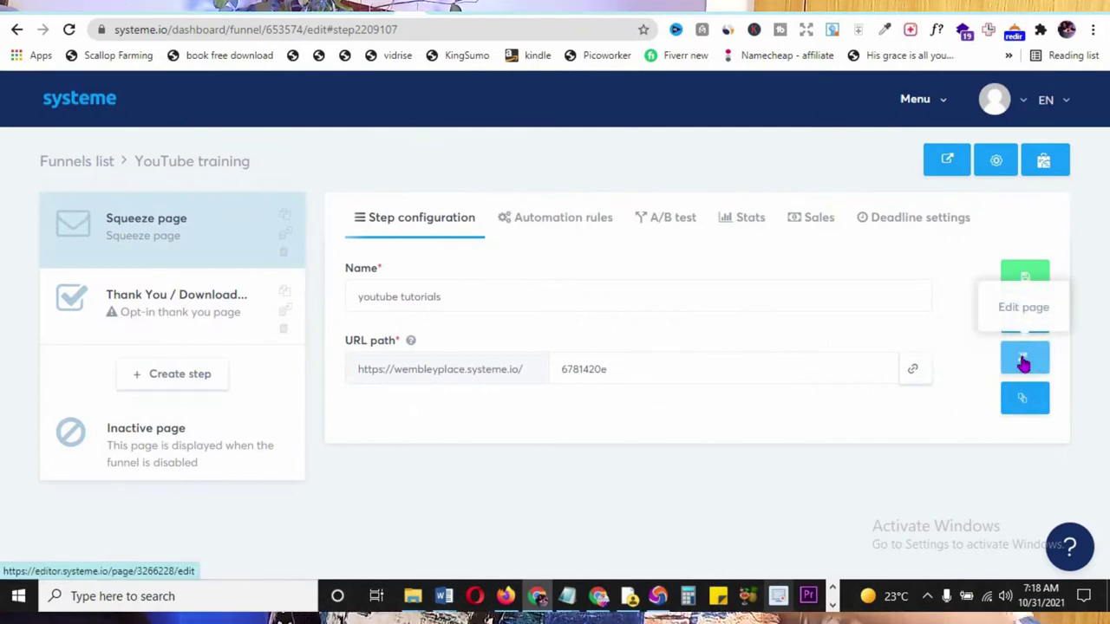
- Open the opt-in page in the Systeme.io page editor
click(1024, 365)
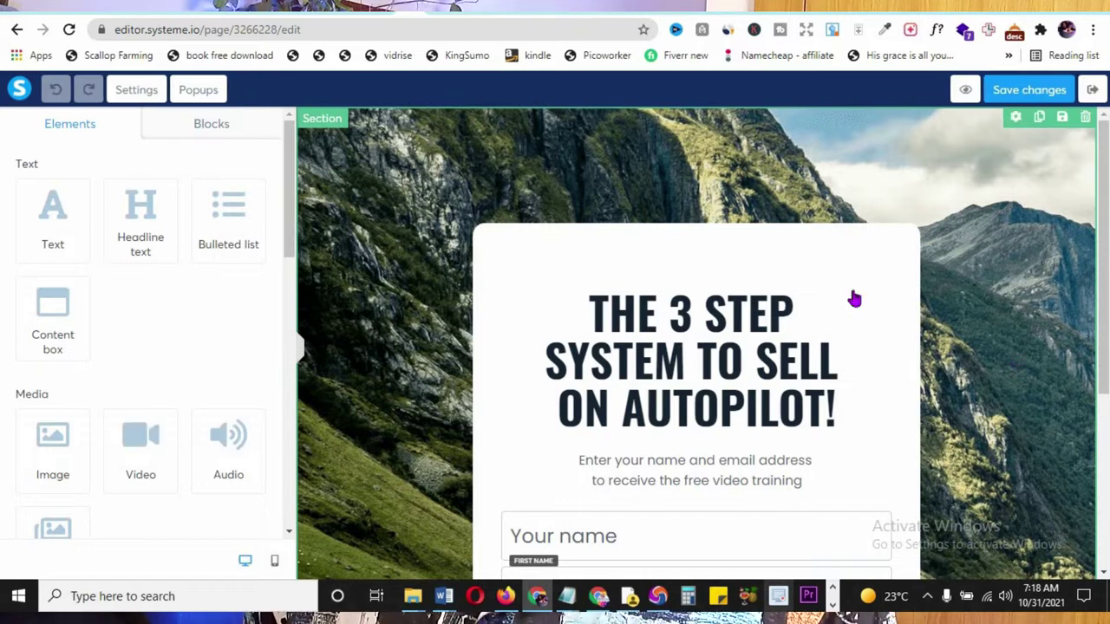
scroll(921, 354, down, 2)
scroll(921, 354, up, 2)
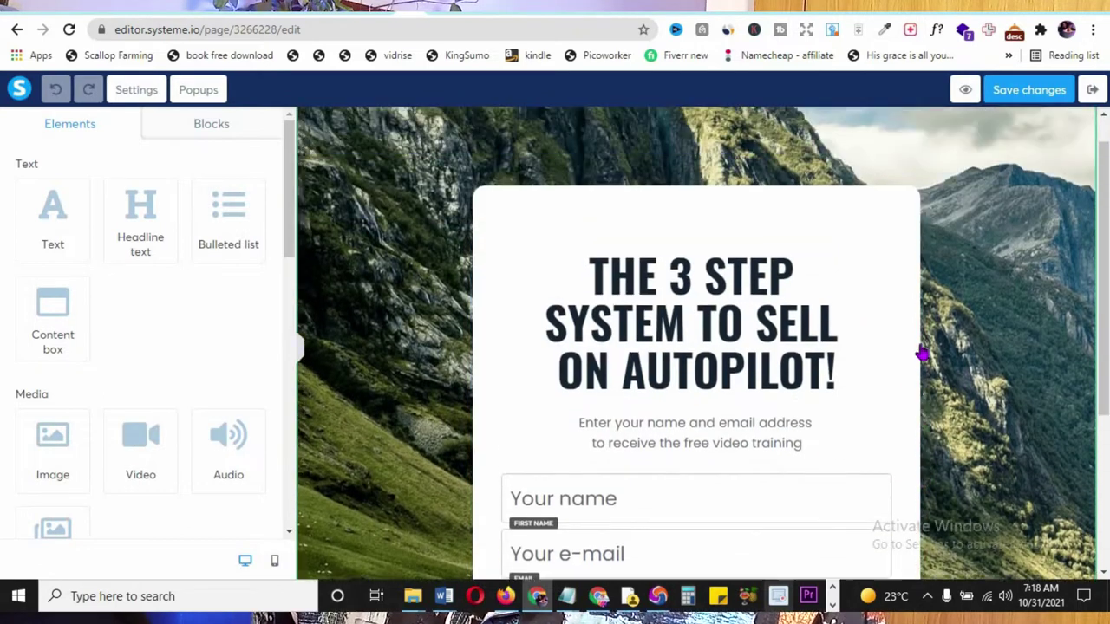
scroll(884, 347, down, 1)
scroll(850, 286, up, 1)
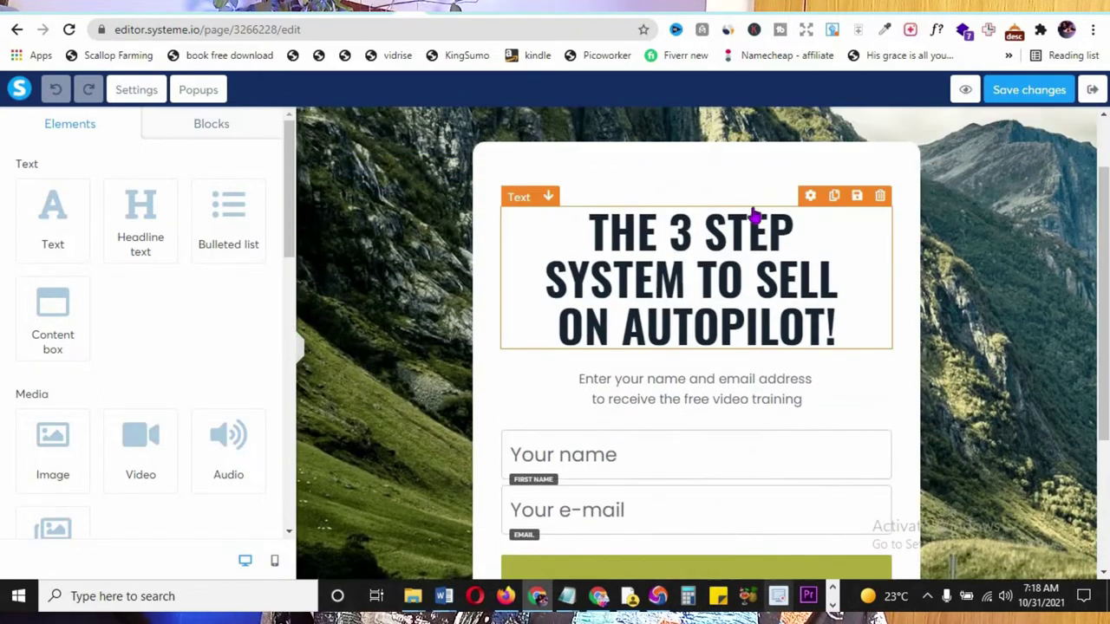
- Rewrite the headline '3 STEP SYSTEM TO SELL ON AUTOPILOT' as 'THE KILLER TRAFFIC MAGIC!'
click(761, 276)
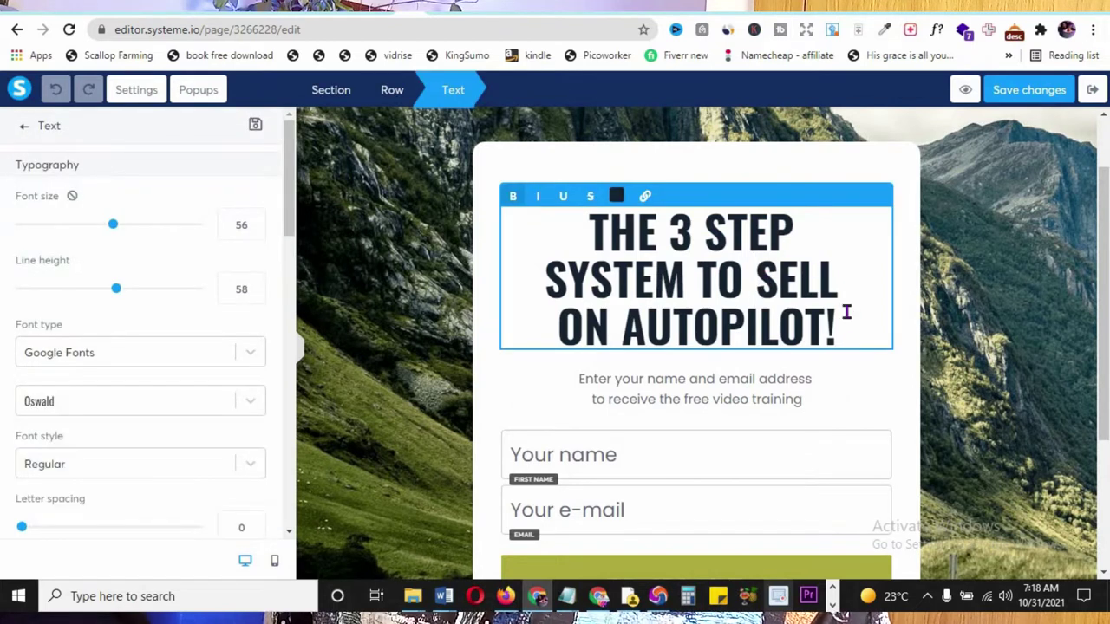
drag(826, 327, 677, 232)
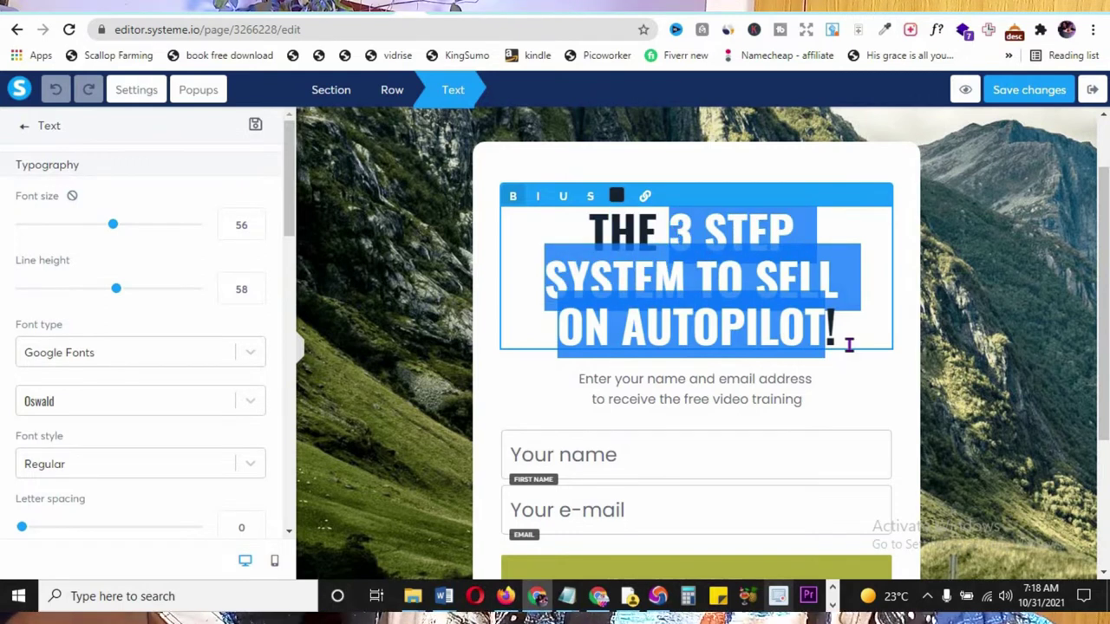
text(kille!)
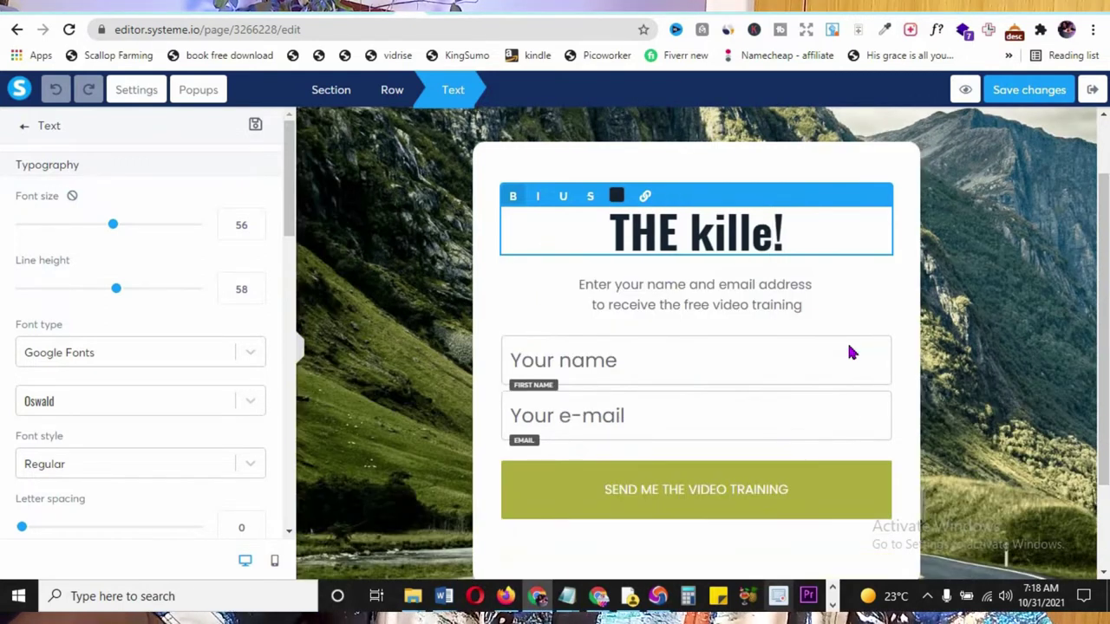
key(BackSpace)
key(BackSpace)
key(BackSpace)
key(BackSpace)
key(BackSpace)
text(KILLER TRAFFIC)
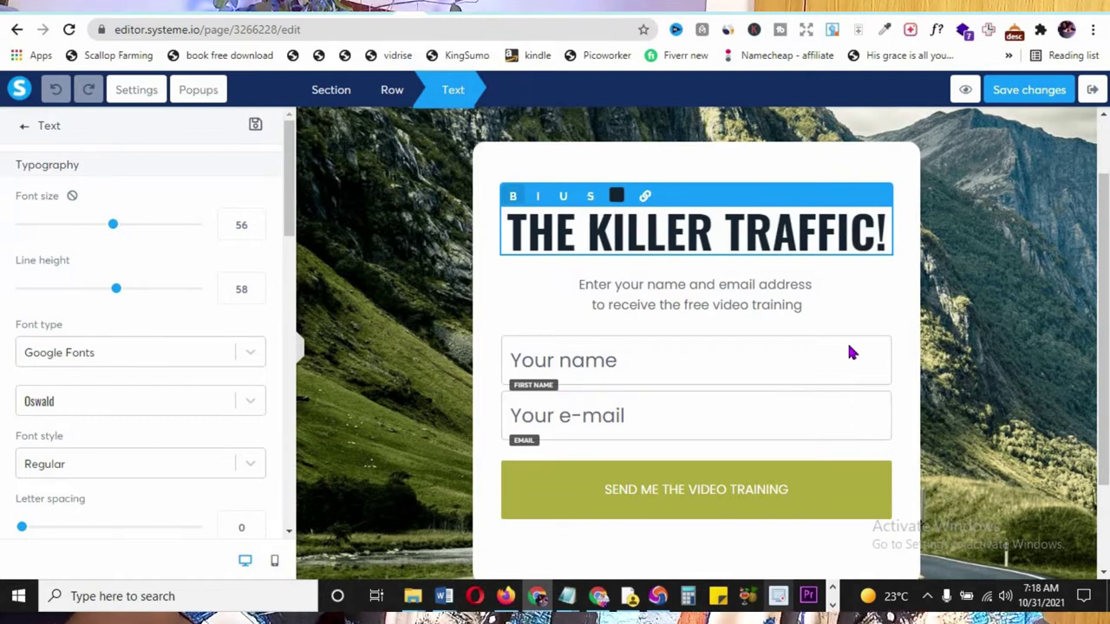
text(MAGIC)
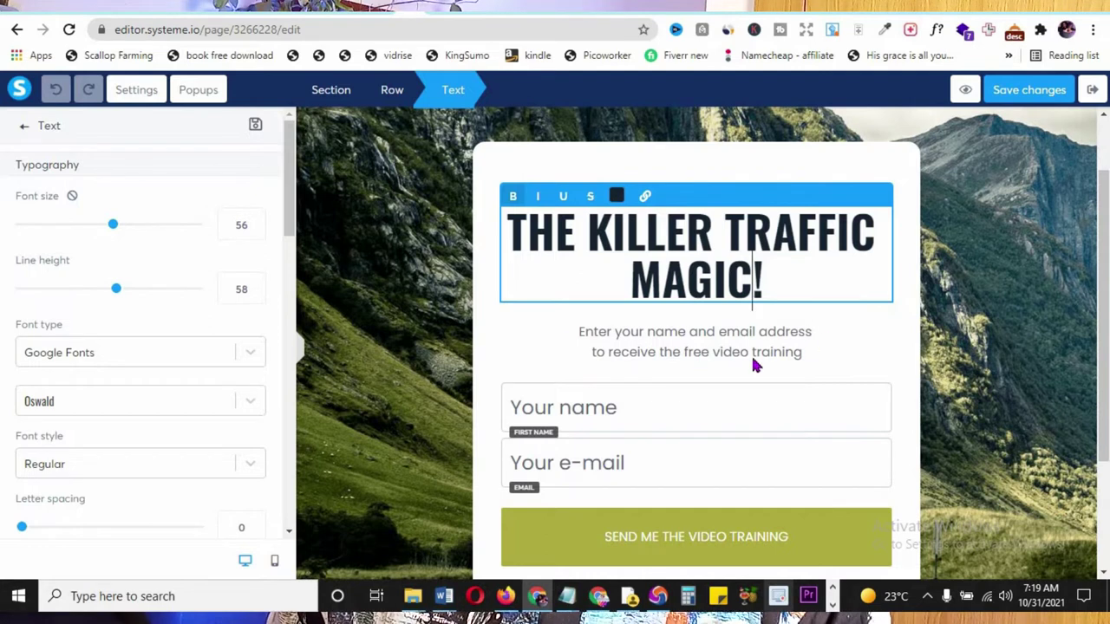
click(668, 549)
- Change the button text VIDEO to EBOOK, reading 'SEND ME THE EBOOK TRAINING', and save
scroll(163, 341, down, 5)
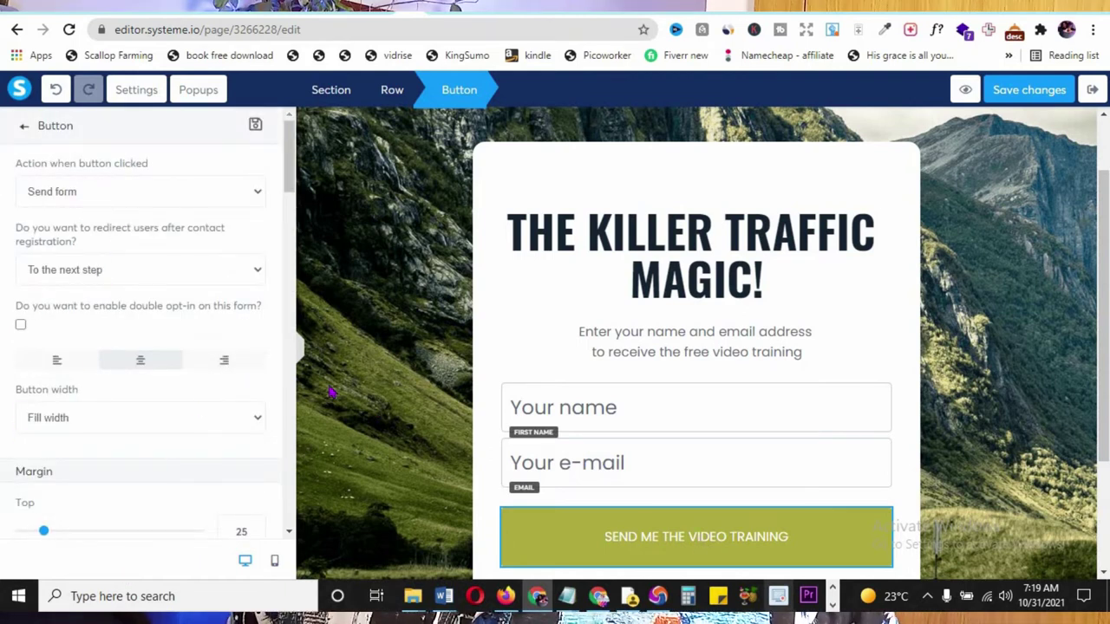
scroll(207, 242, down, 5)
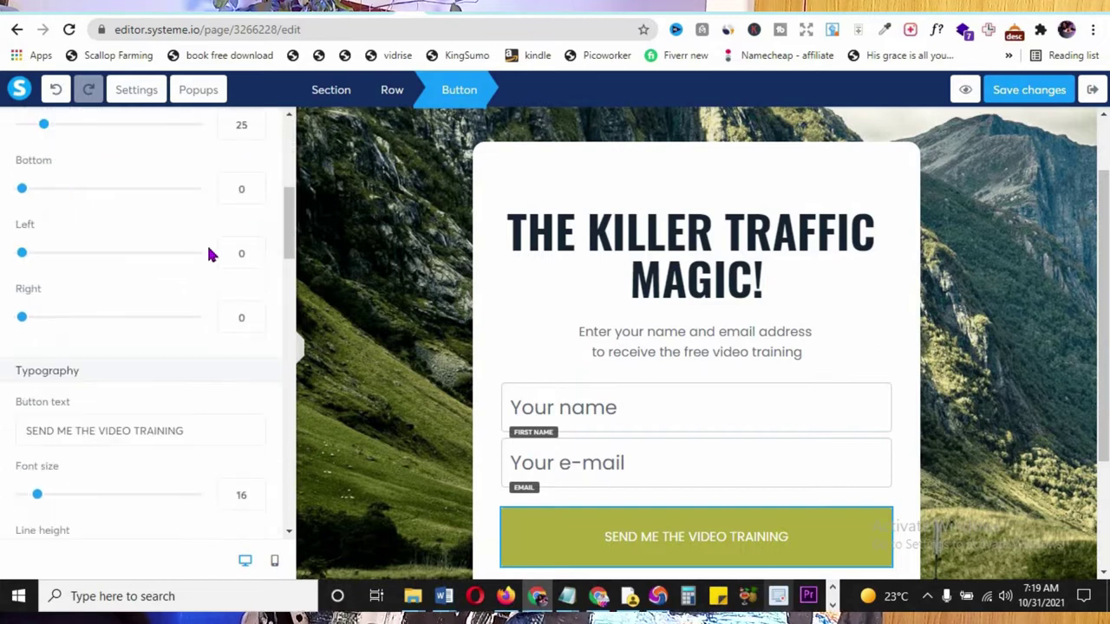
scroll(208, 254, down, 3)
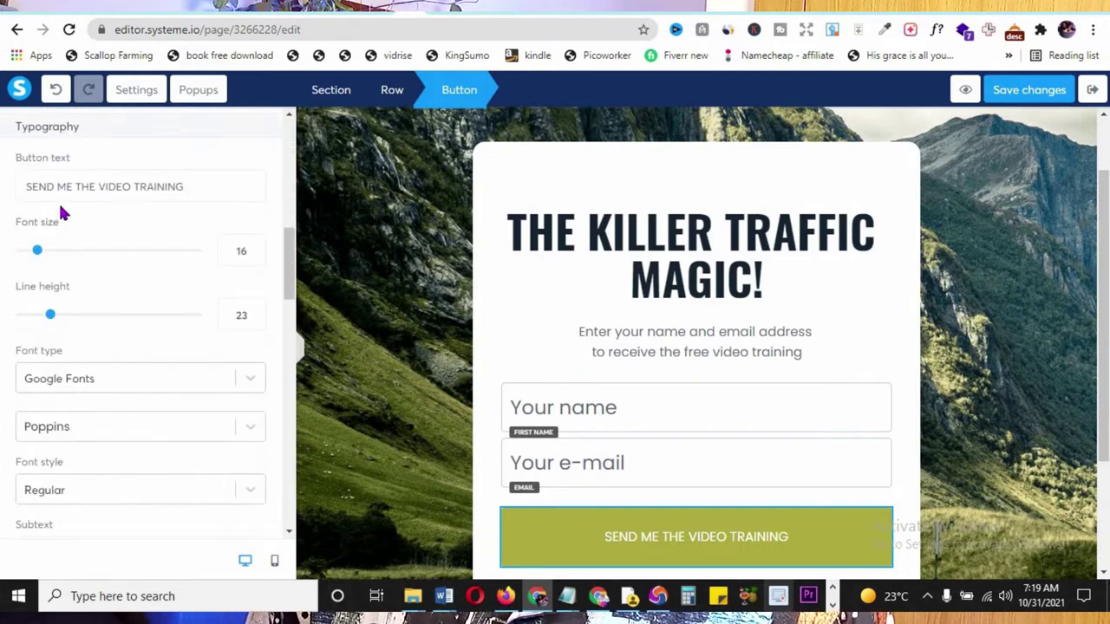
double_click(108, 189)
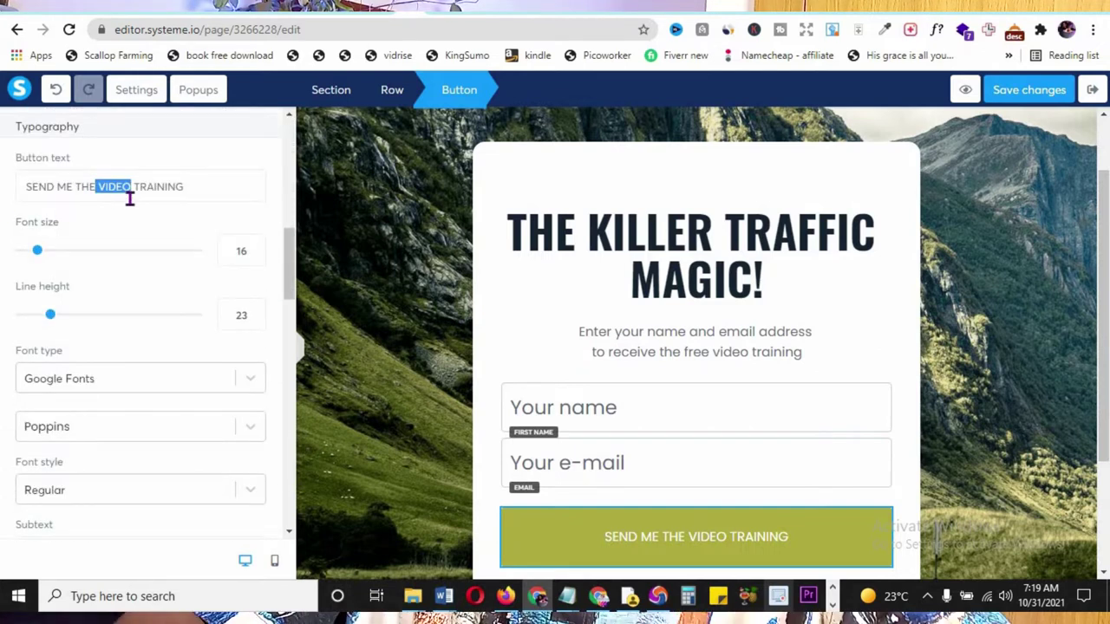
text(EBOOK)
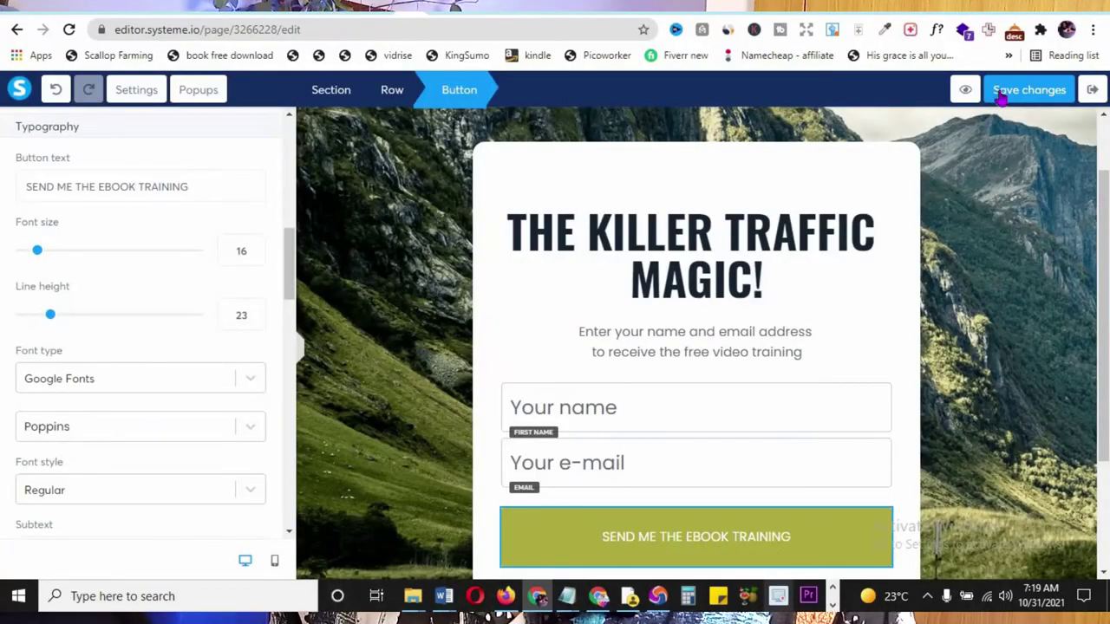
click(1040, 95)
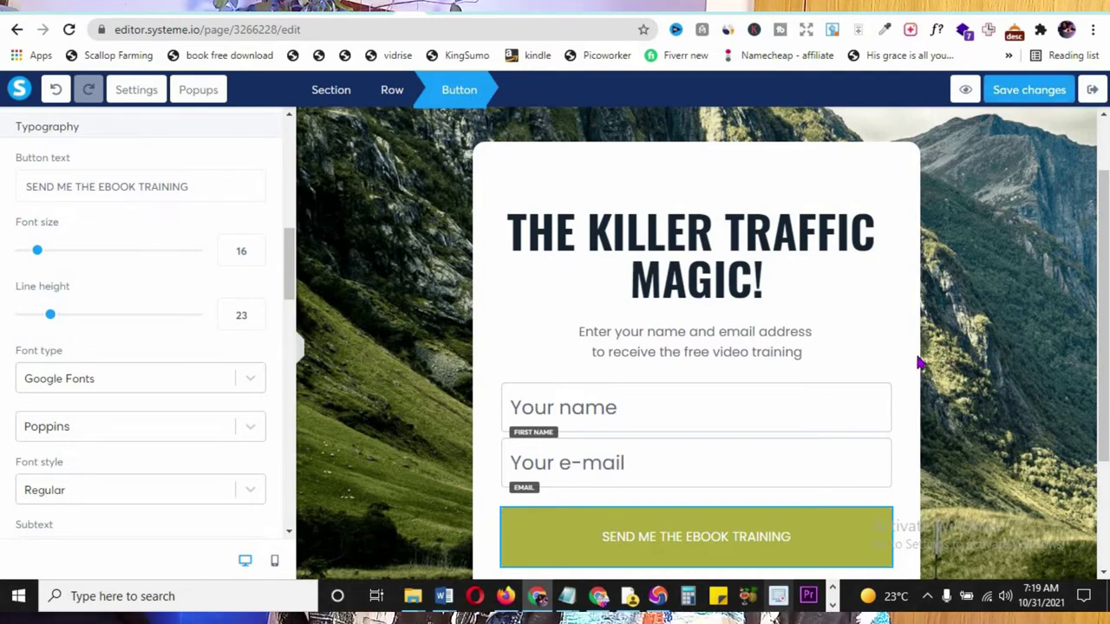
- Preview the edited opt-in page, then exit the editor back to the Squeeze page step
click(964, 90)
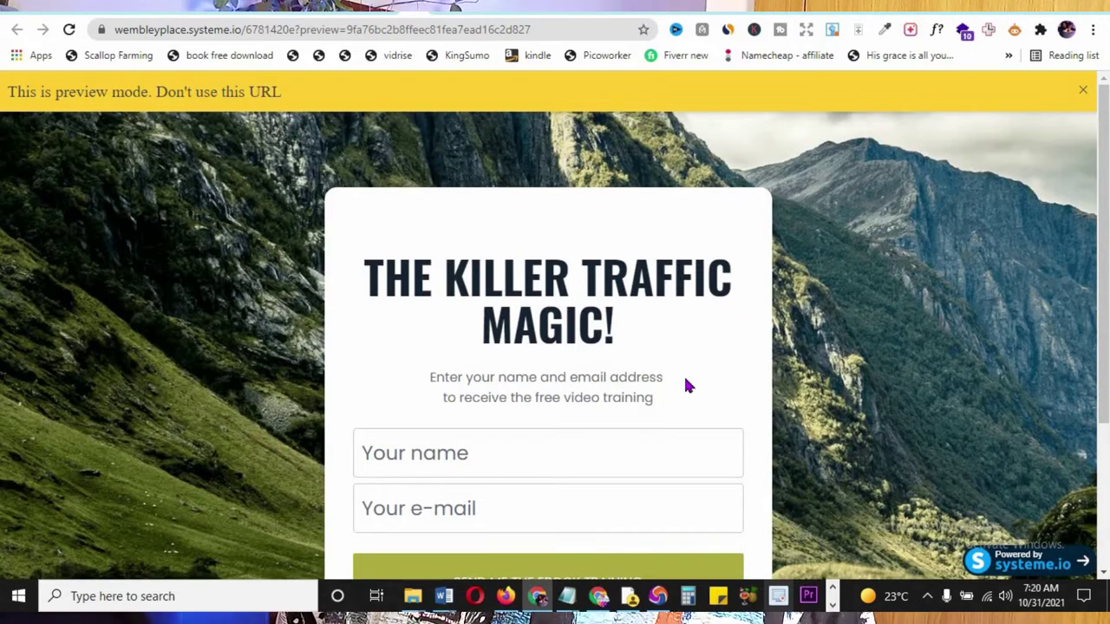
scroll(711, 290, down, 2)
scroll(295, 121, up, 2)
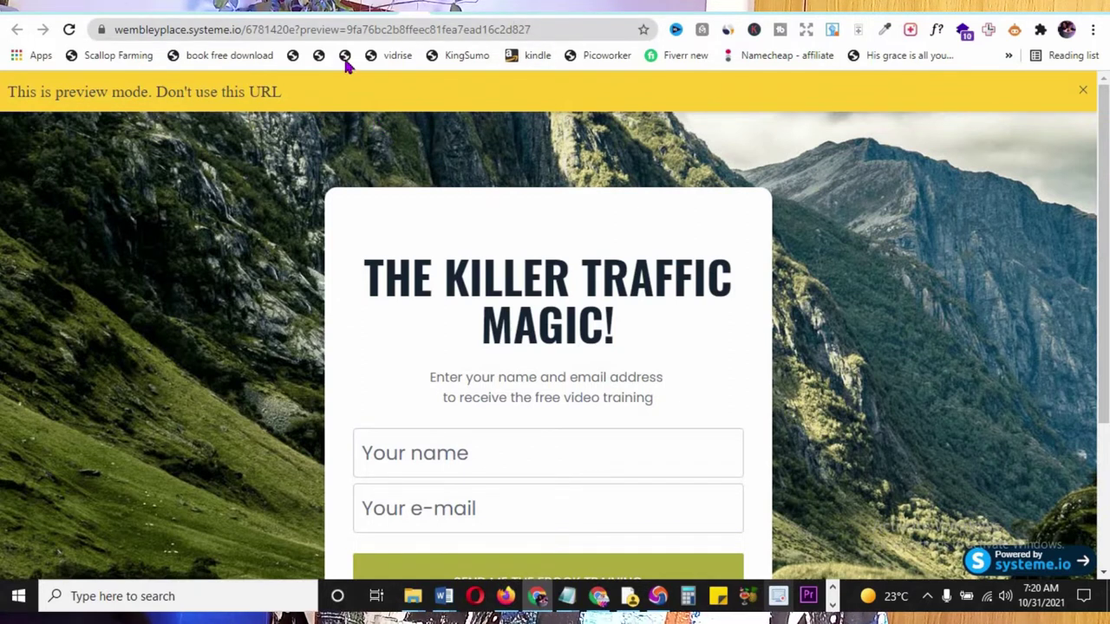
key(ctrl+w)
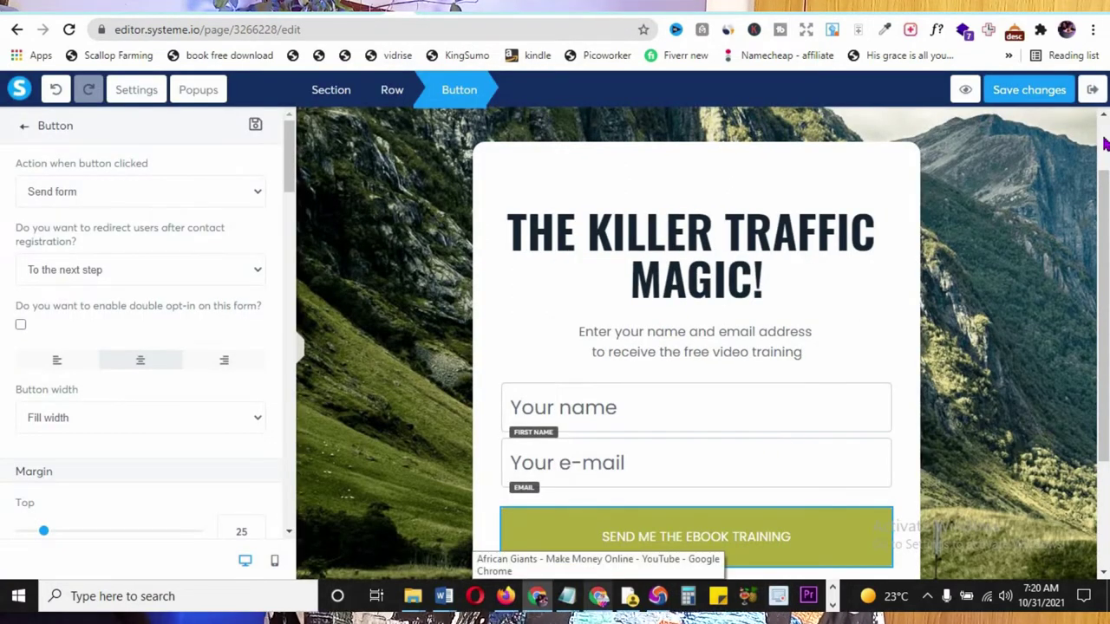
click(1092, 91)
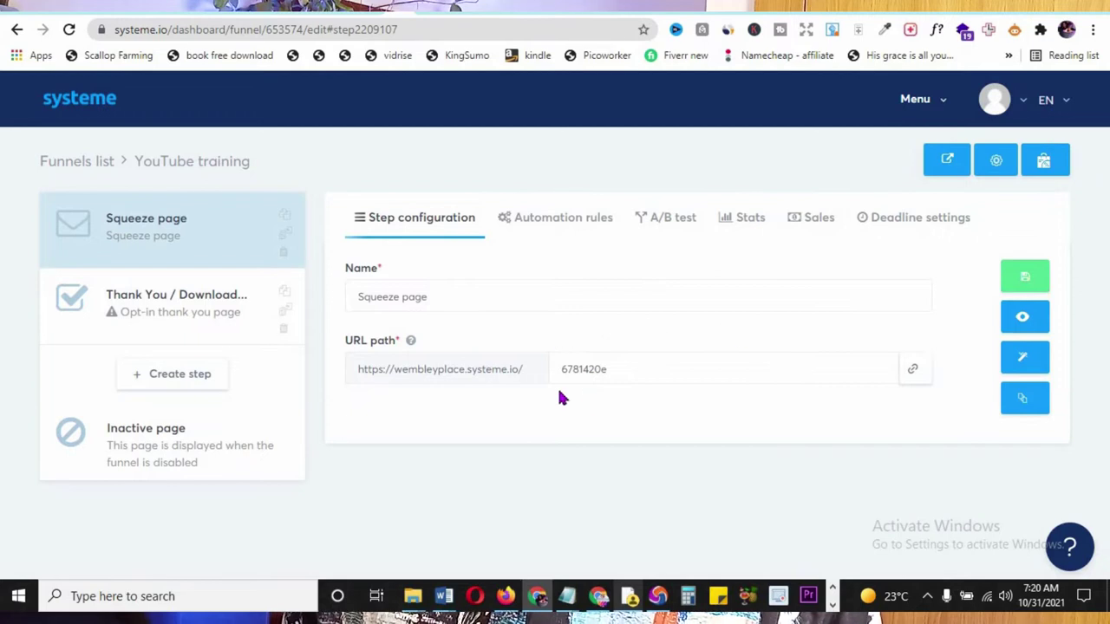
- Load the live squeeze page from its copied public URL
click(912, 371)
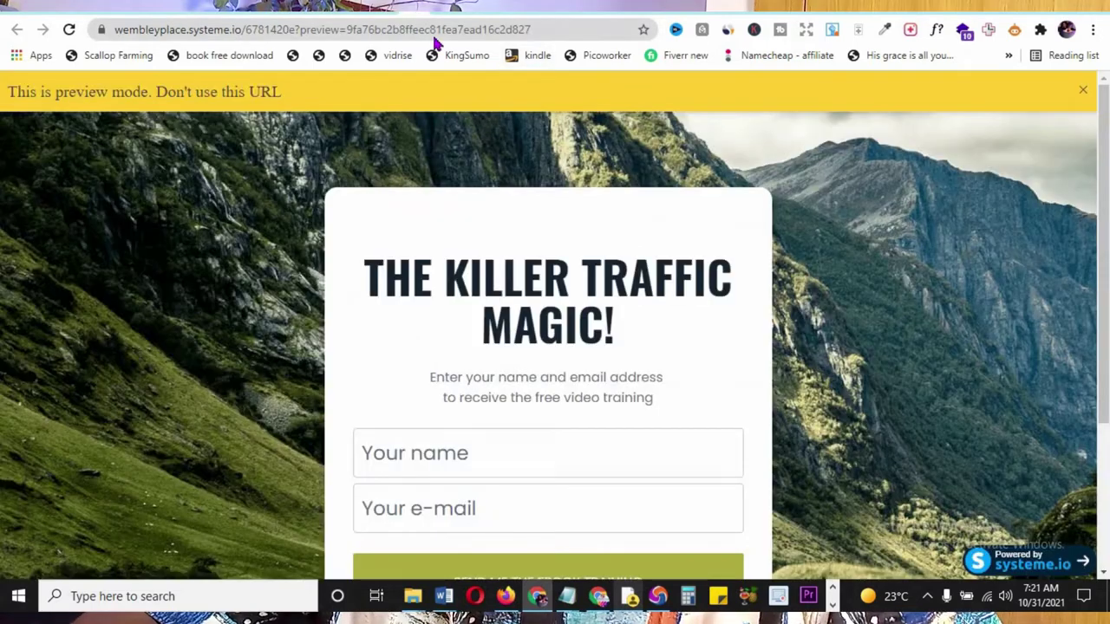
click(433, 29)
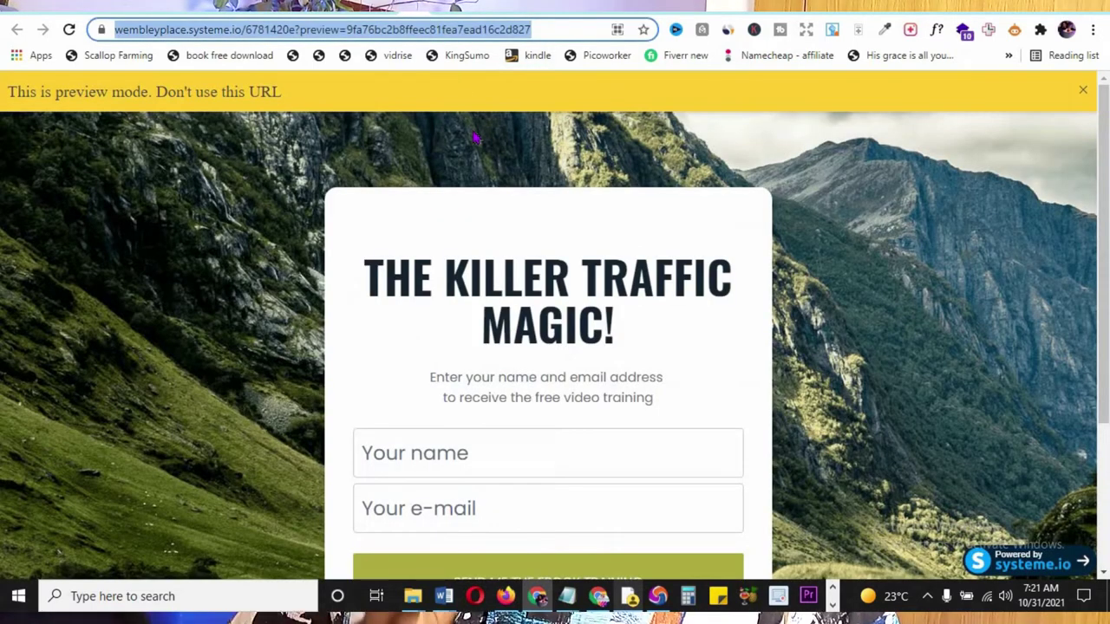
key(ctrl+v)
key(Return)
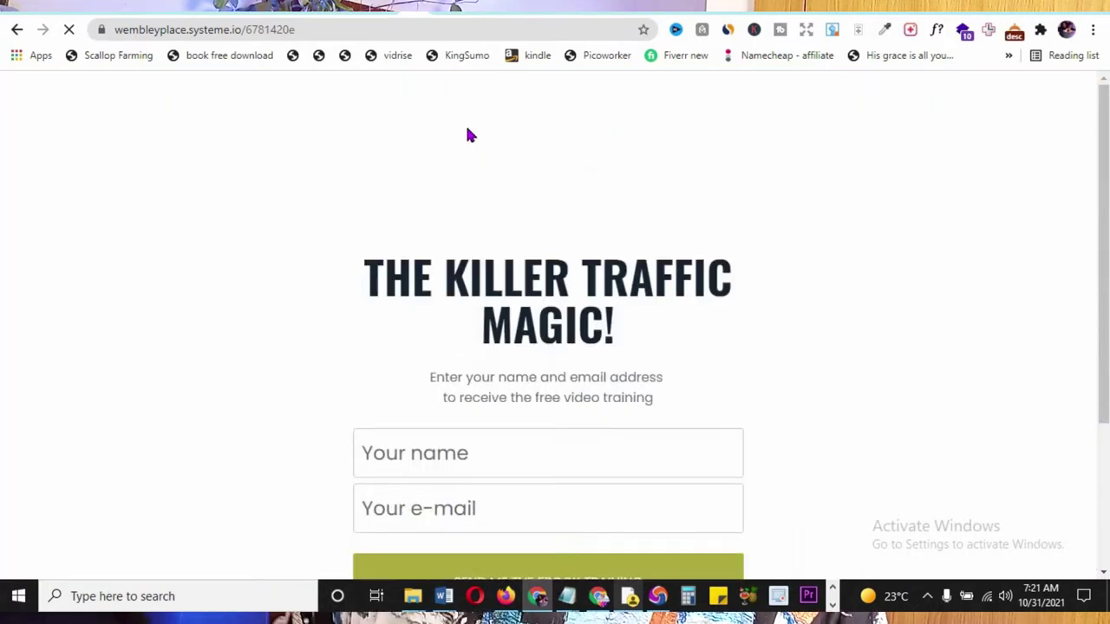
scroll(442, 199, down, 3)
- Enter test details in the name field, then clear the mistaken entry
click(452, 222)
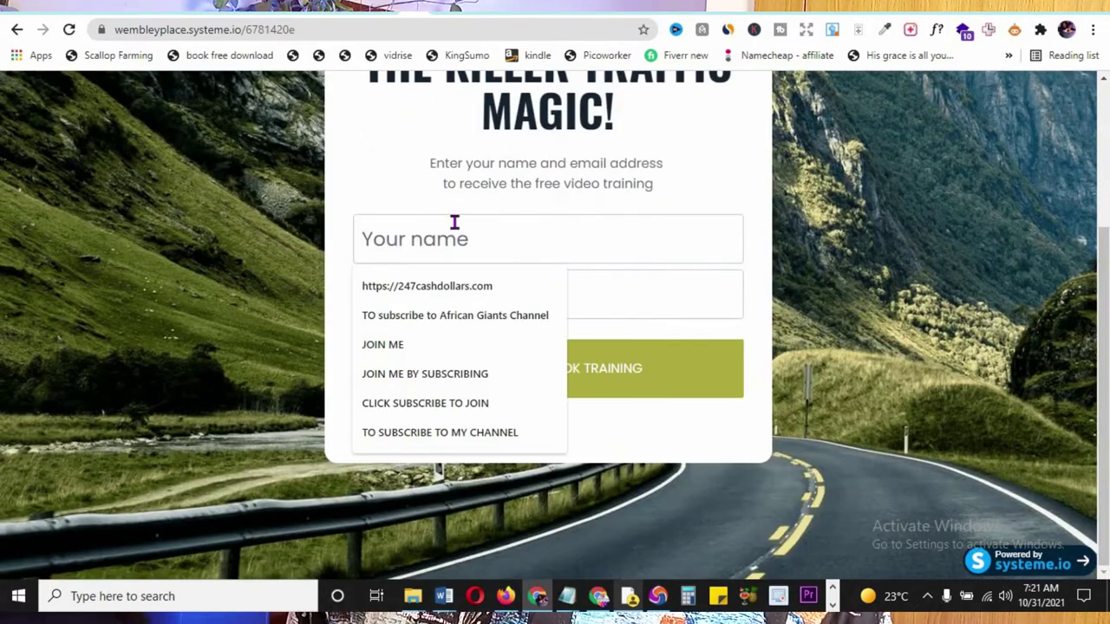
text(W)
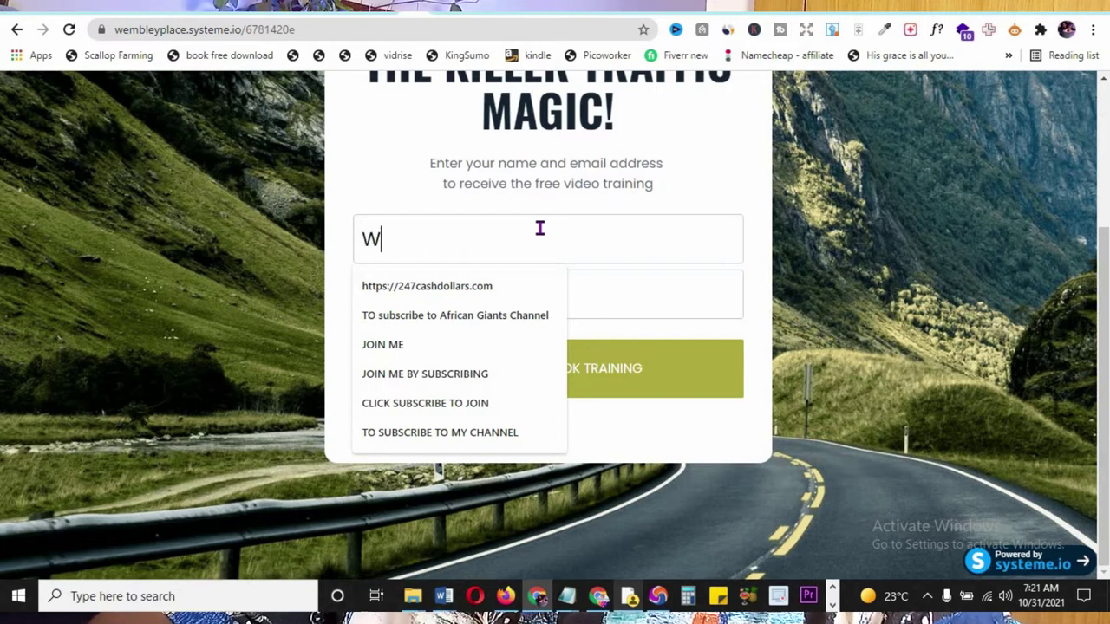
text(EMBLEYPLA)
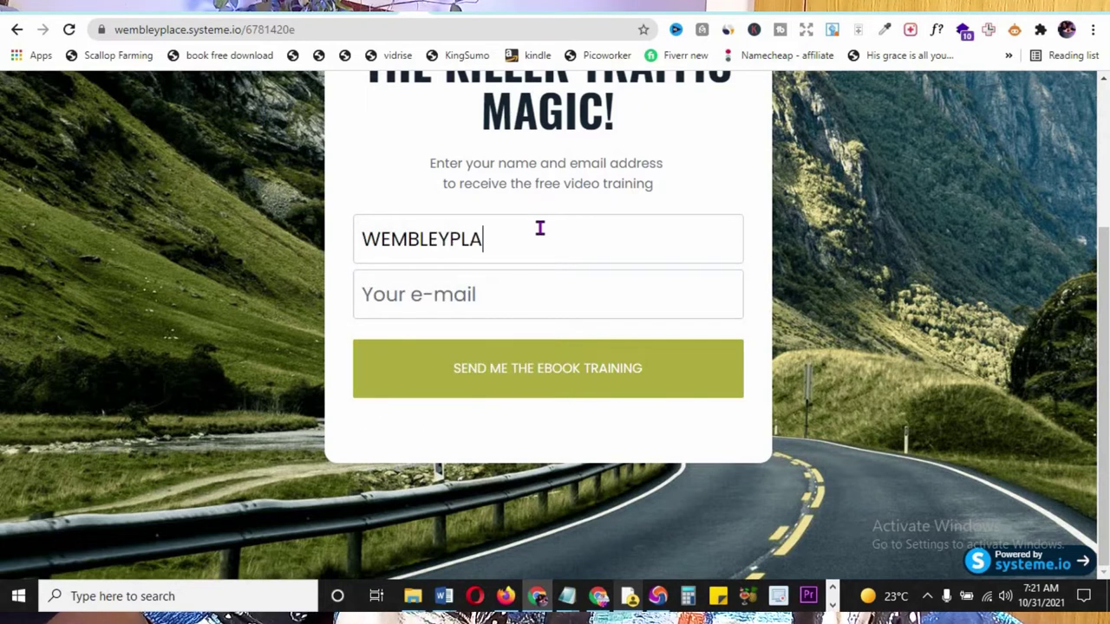
key(ctrl+a)
key(Return)
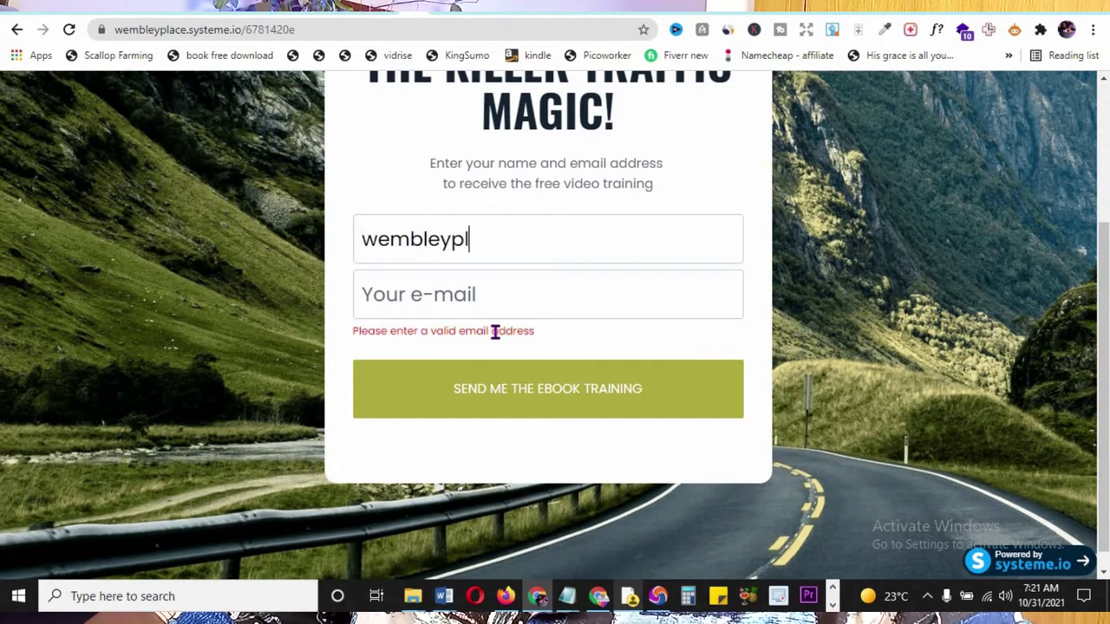
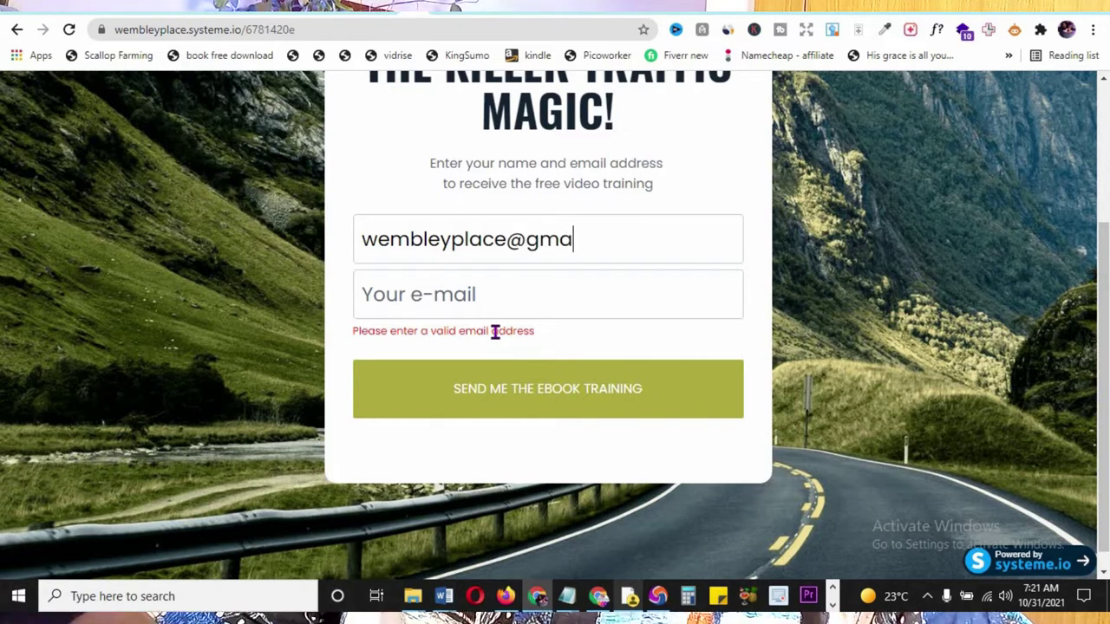
key(Tab)
key(shift+Tab)
key(ctrl+a)
key(BackSpace)
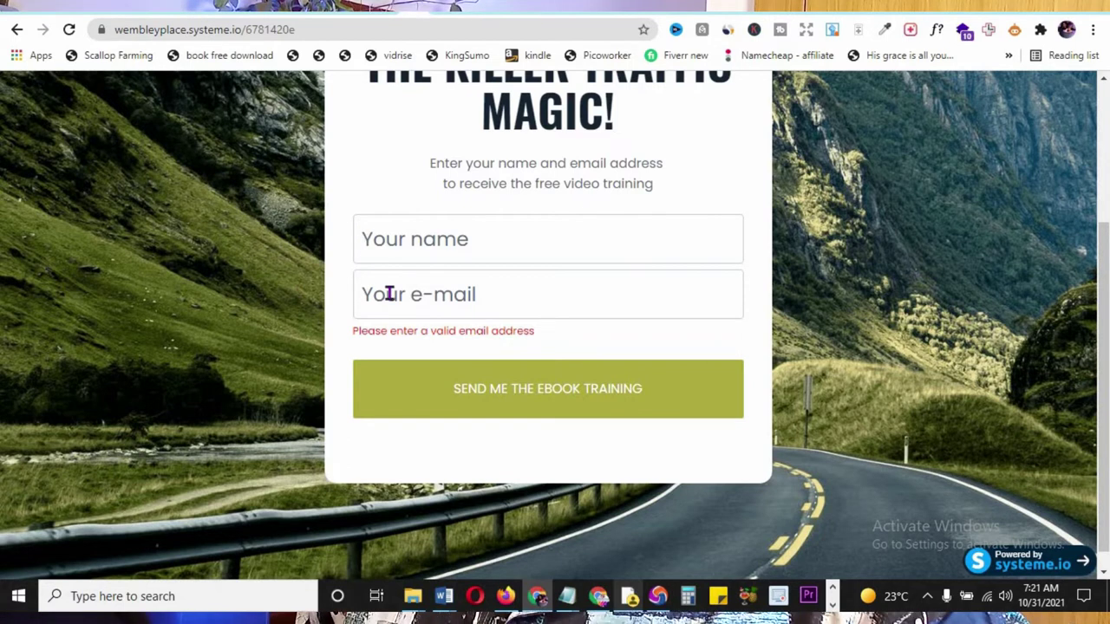
- Fill in the test email and name and submit the opt-in form
click(389, 292)
key(Down)
key(Return)
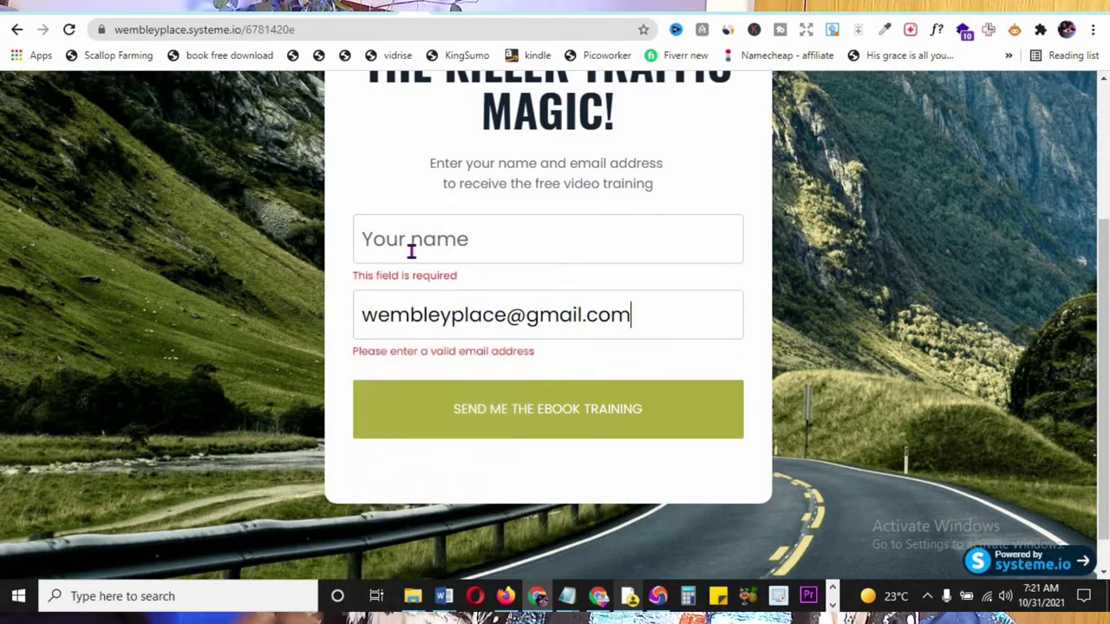
click(411, 251)
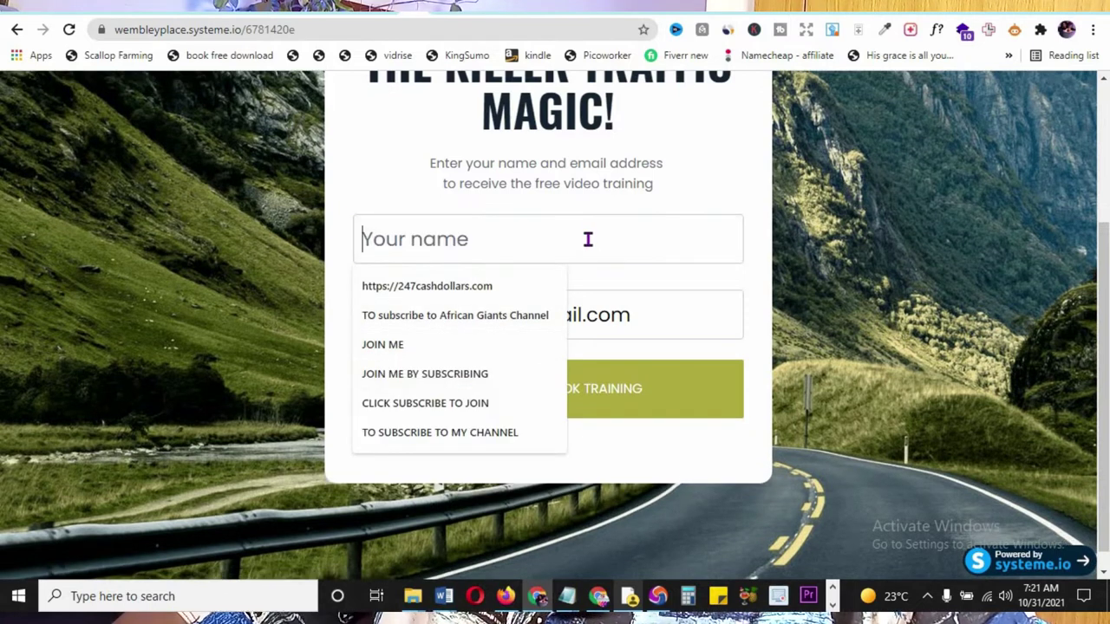
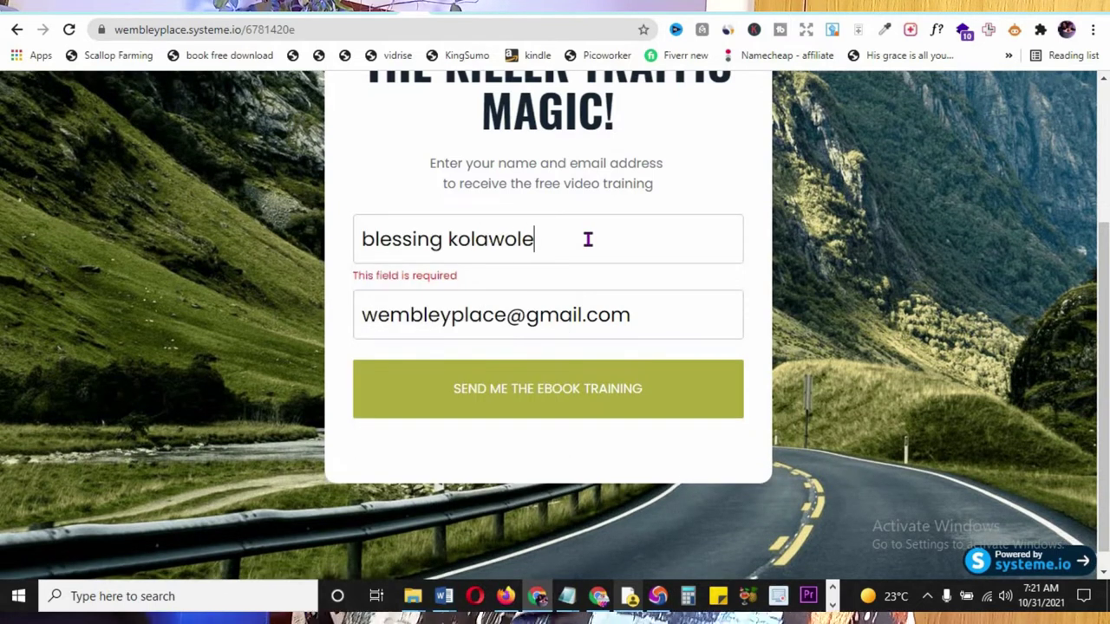
click(542, 396)
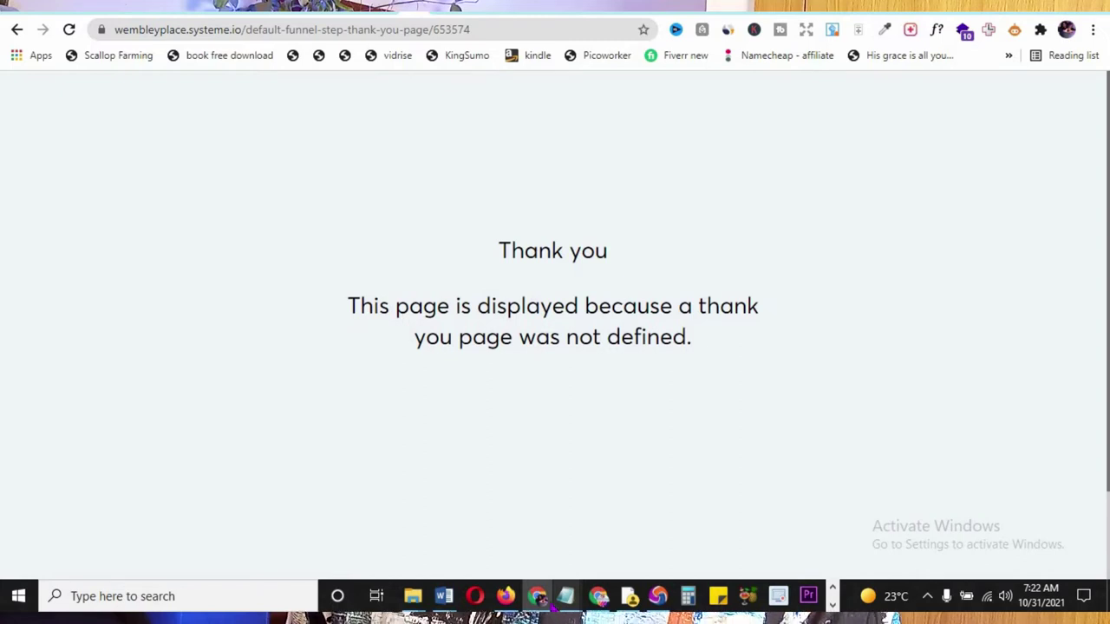
click(423, 7)
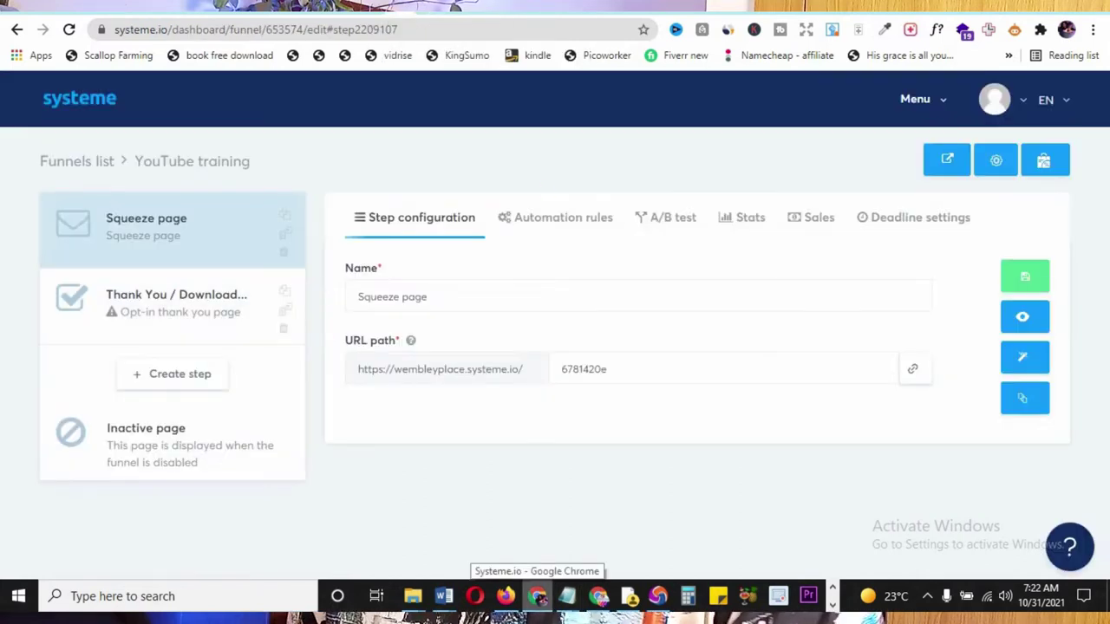
- Compare the thank-you page and funnel tabs, then open the Thank You / Download step
click(468, 6)
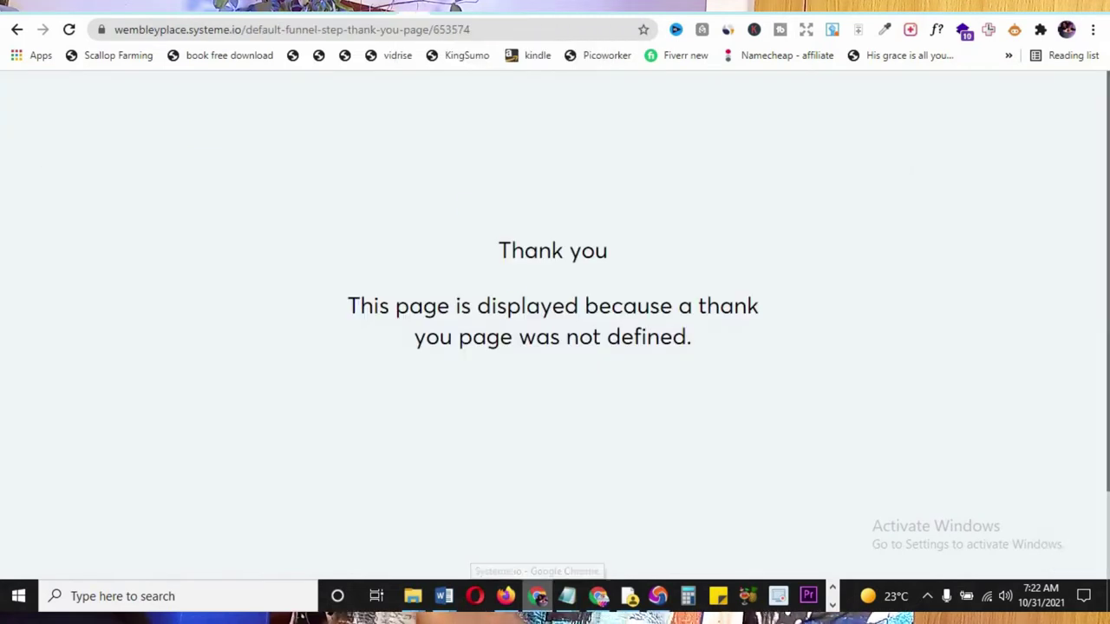
click(423, 6)
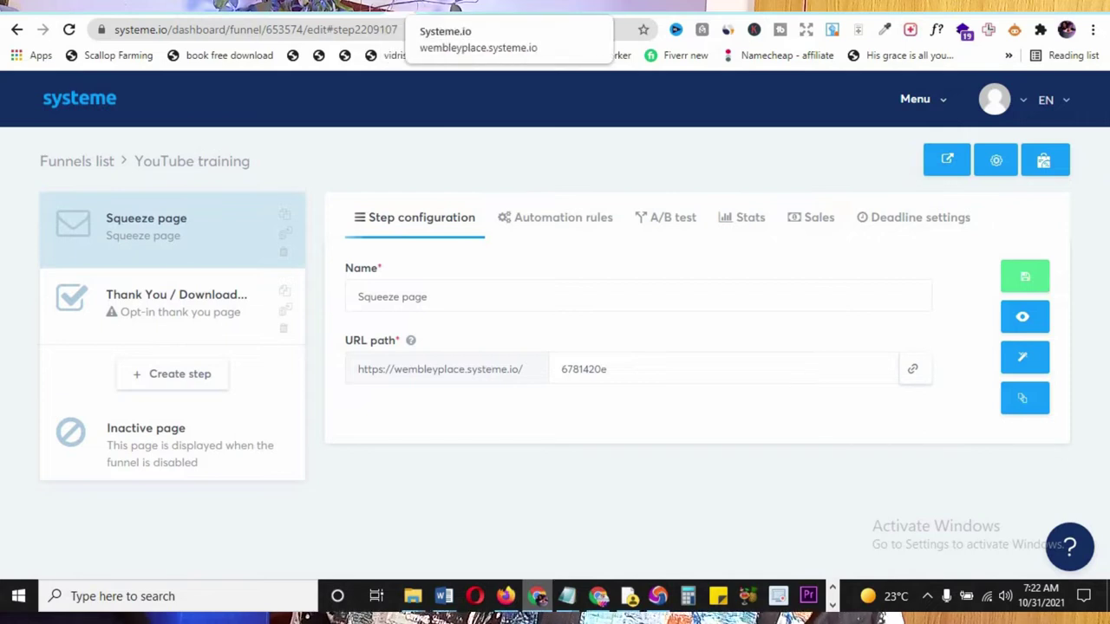
click(464, 7)
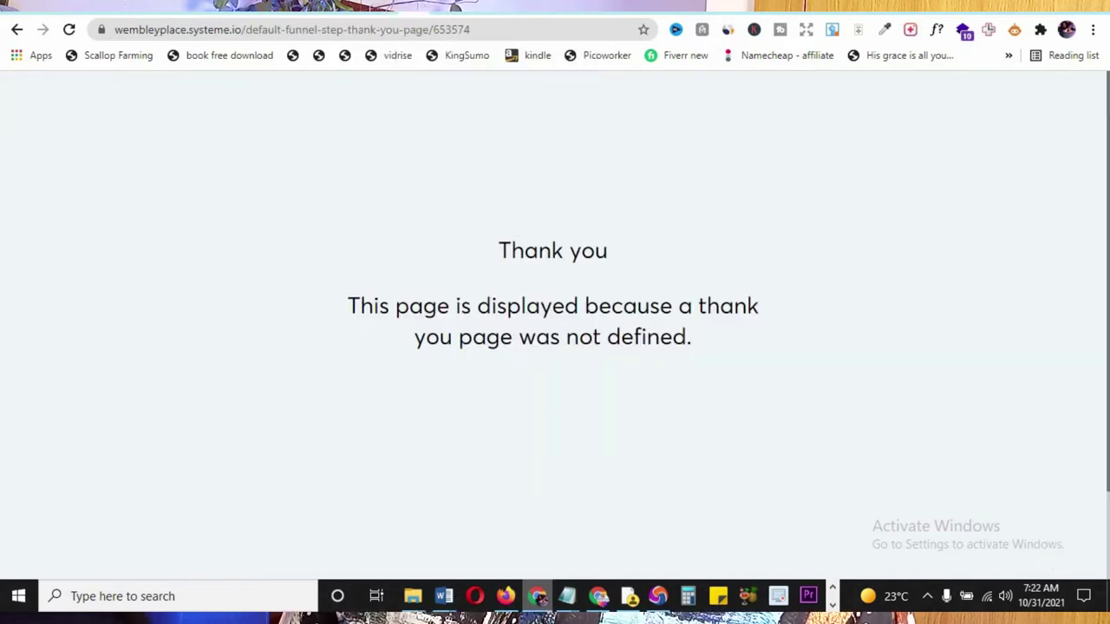
click(423, 7)
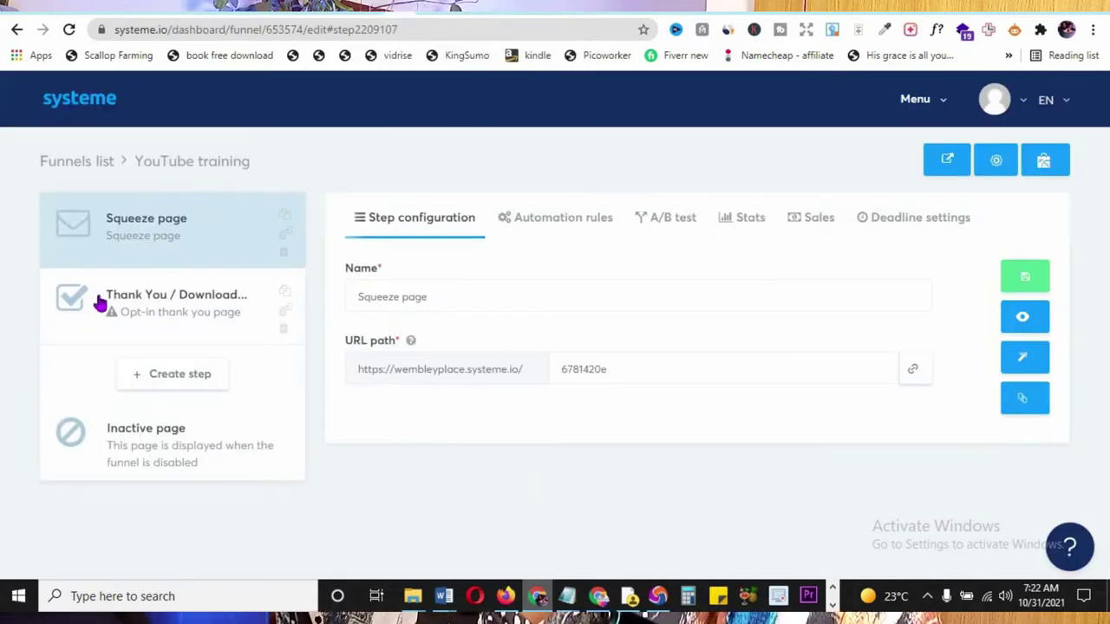
click(212, 302)
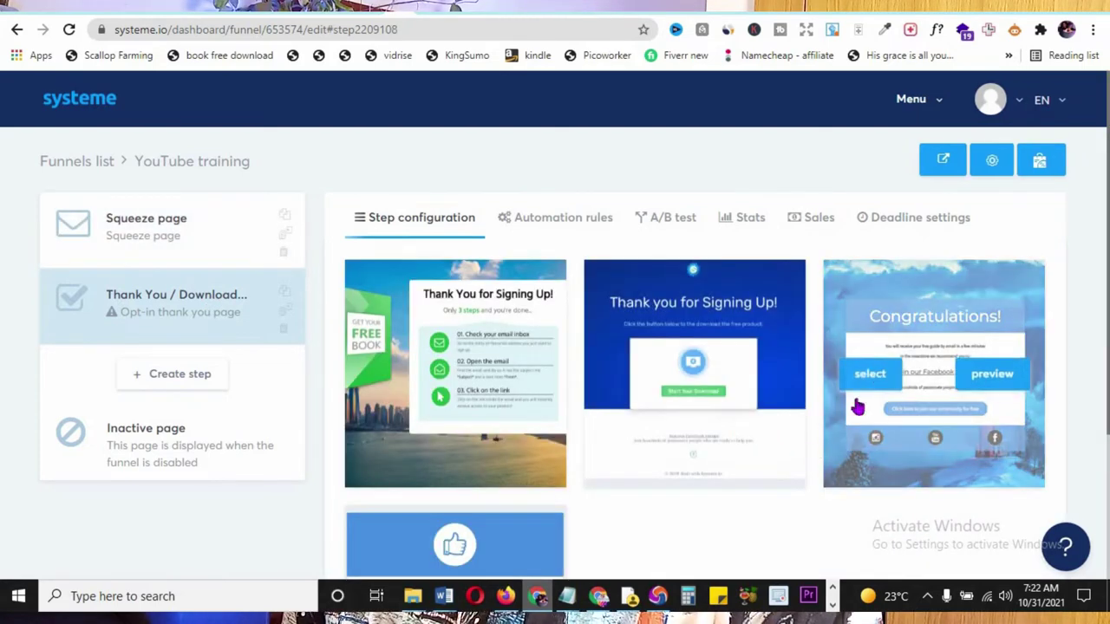
- Preview the 'Thank you for subscribing!' template and close the preview
scroll(913, 362, down, 2)
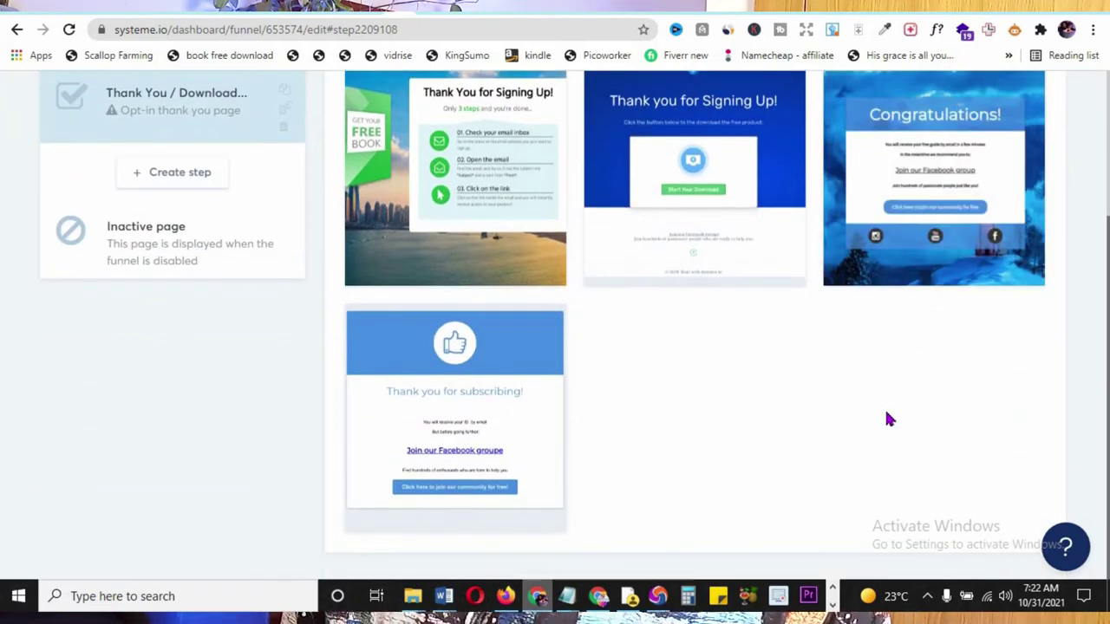
mouse_move(533, 403)
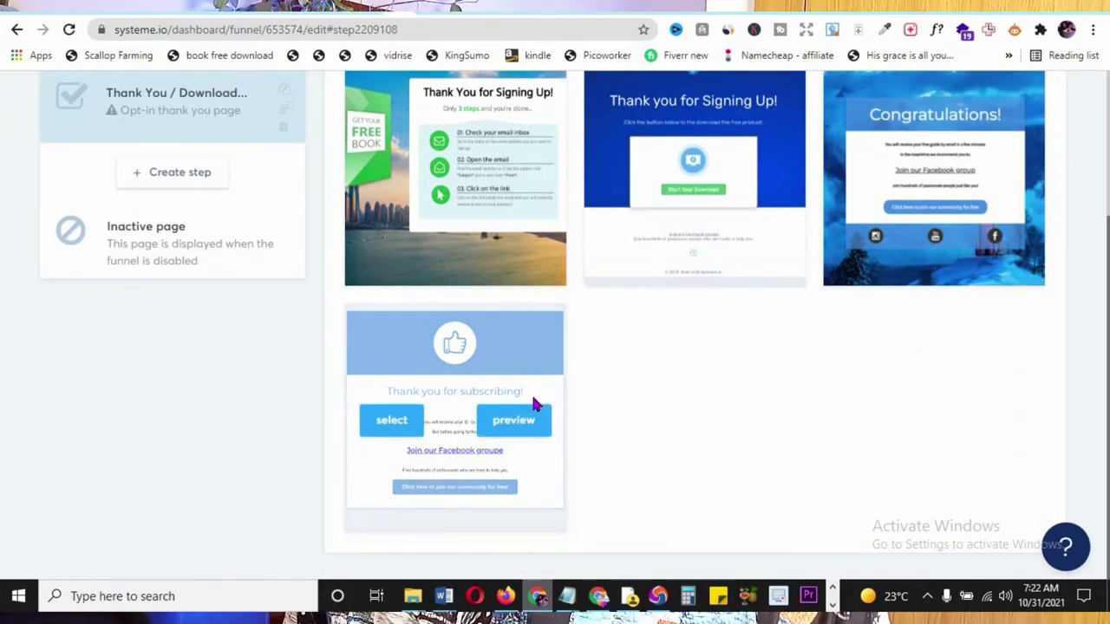
click(525, 419)
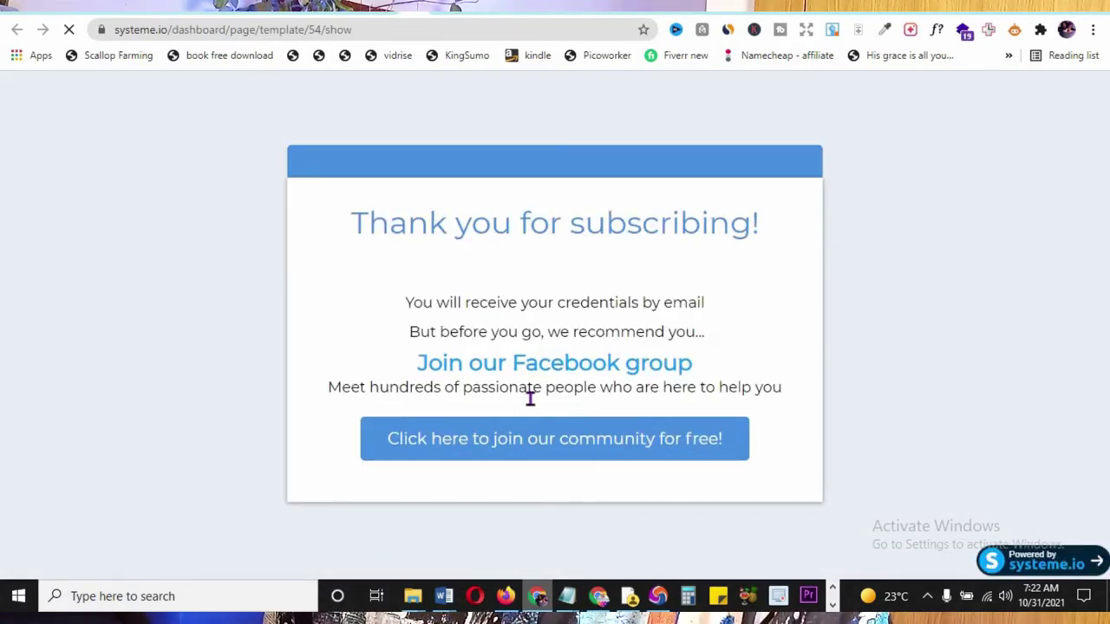
scroll(572, 359, down, 2)
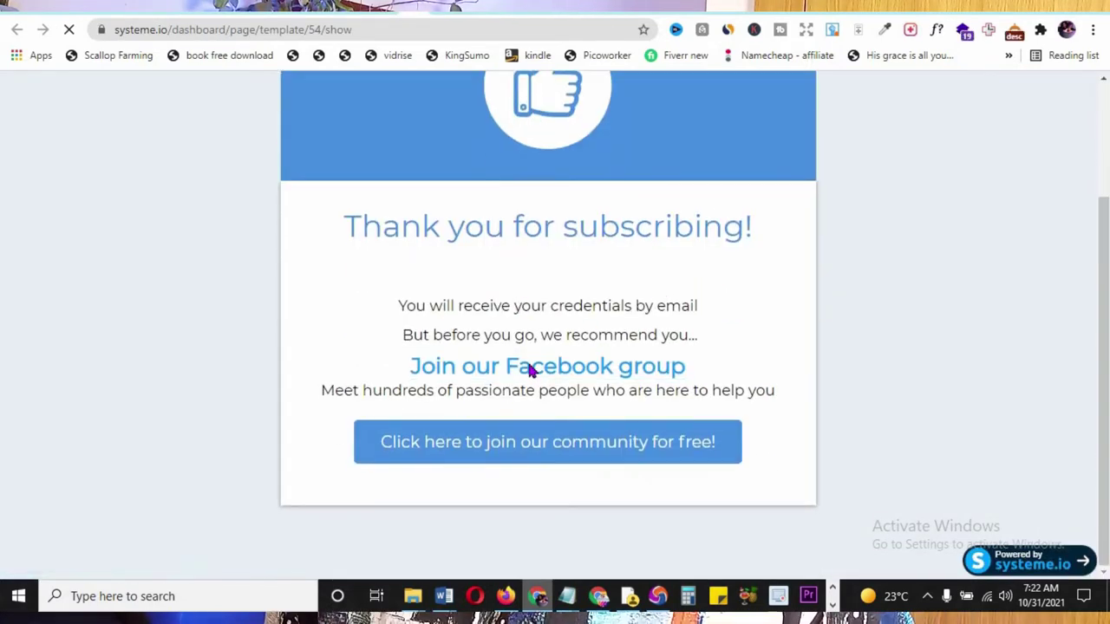
key(ctrl+w)
- Preview the second 'Thank you for Signing Up!' template and choose the blue one
mouse_move(527, 248)
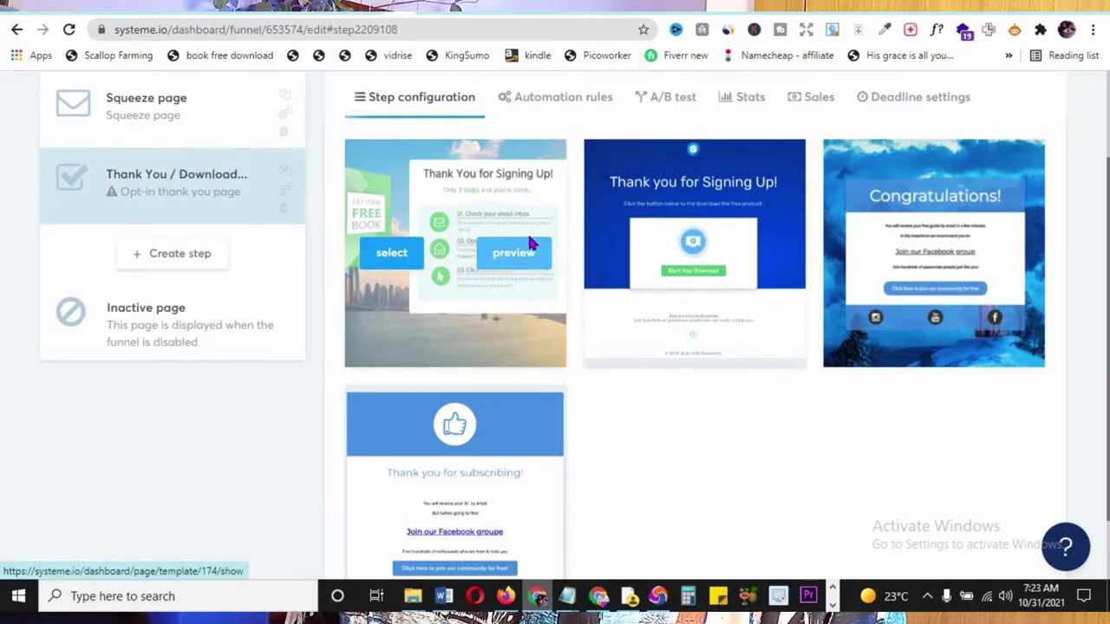
mouse_move(736, 267)
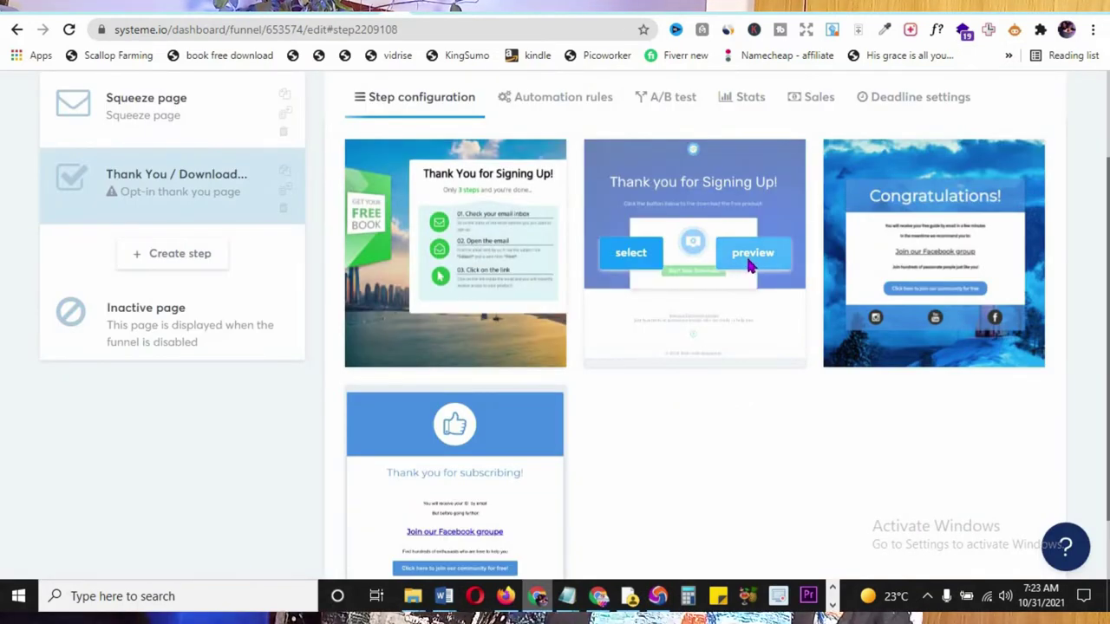
click(753, 260)
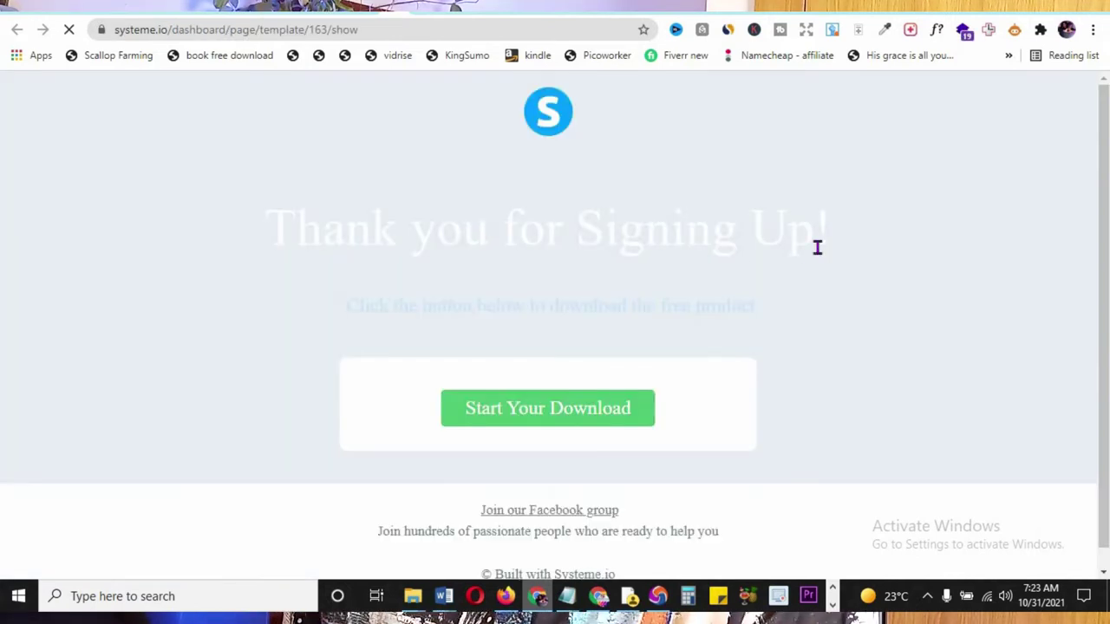
scroll(837, 280, down, 2)
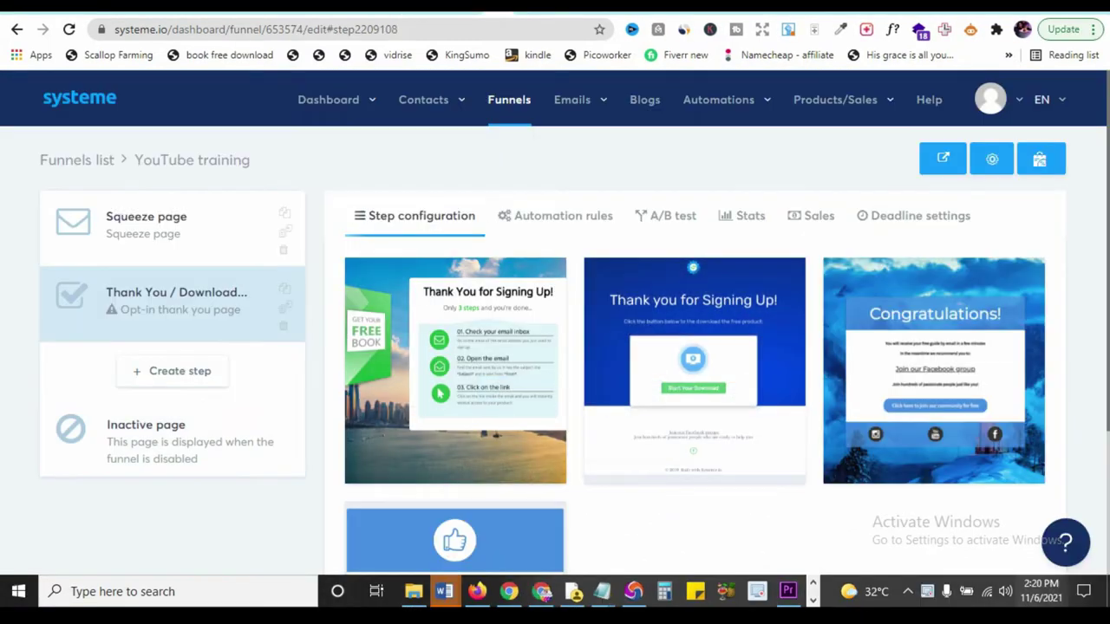
mouse_move(693, 267)
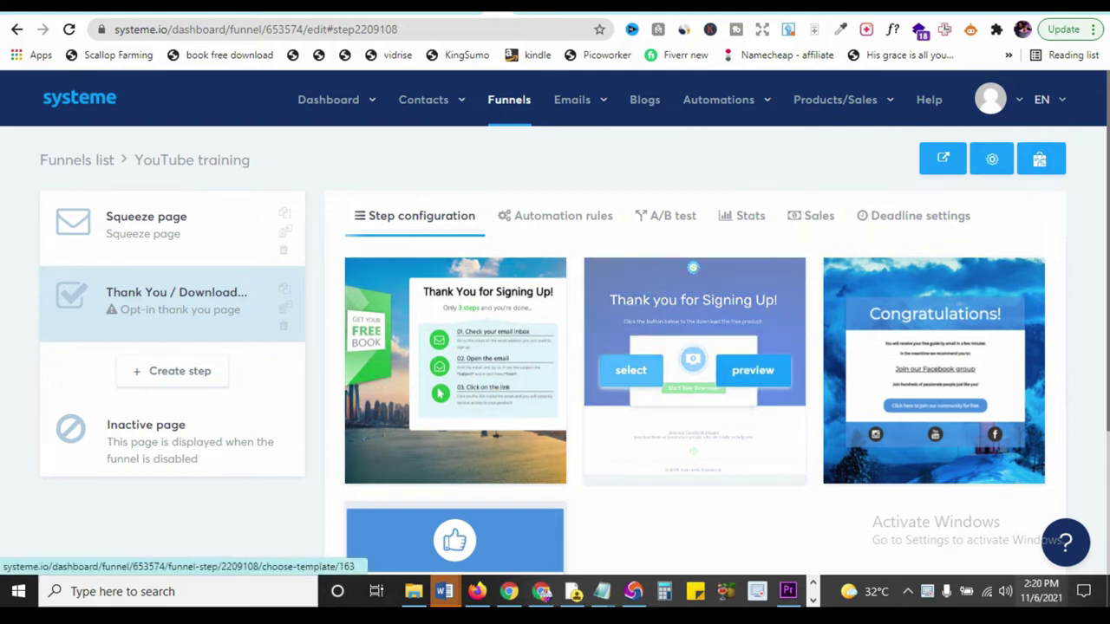
click(631, 370)
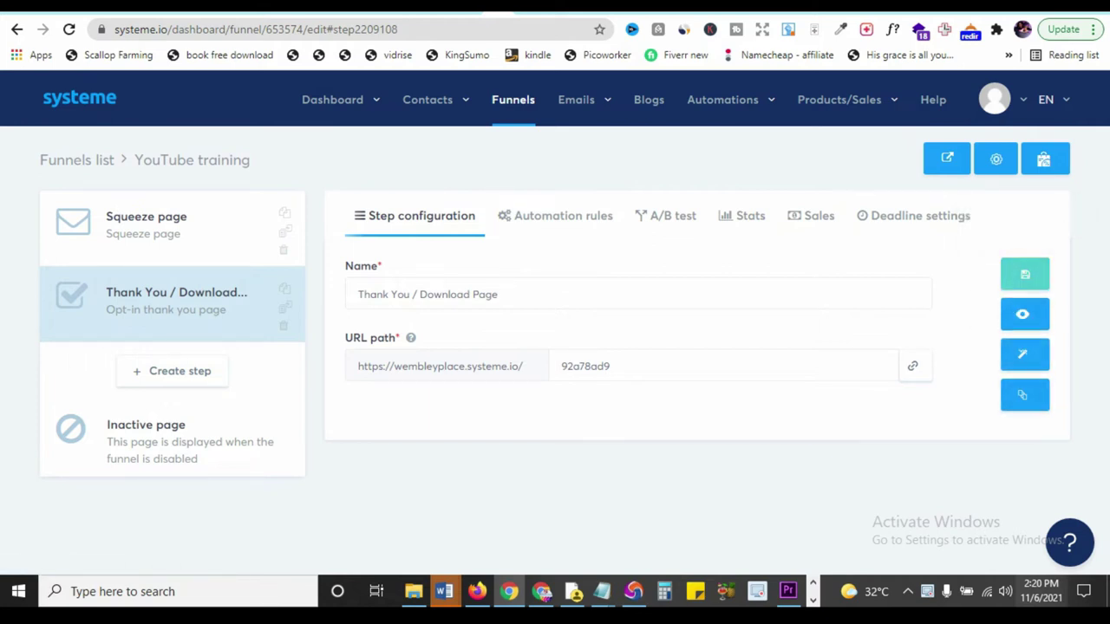
- Open the blue 'Thank you for Signing Up!' page in the editor and select its headline
click(1024, 354)
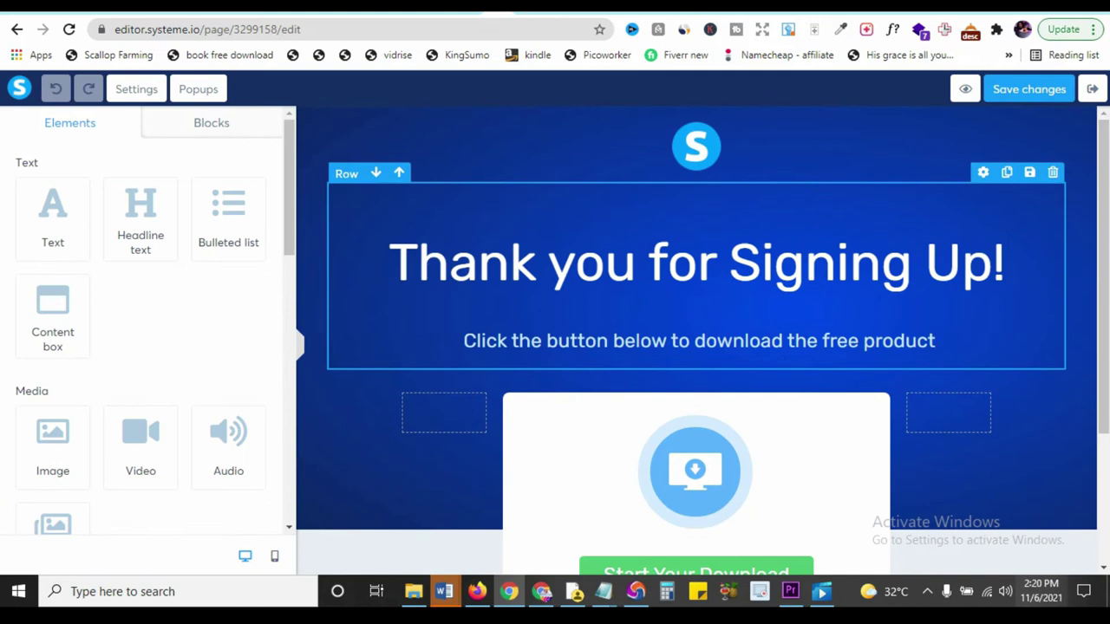
scroll(694, 346, down, 3)
scroll(693, 347, up, 2)
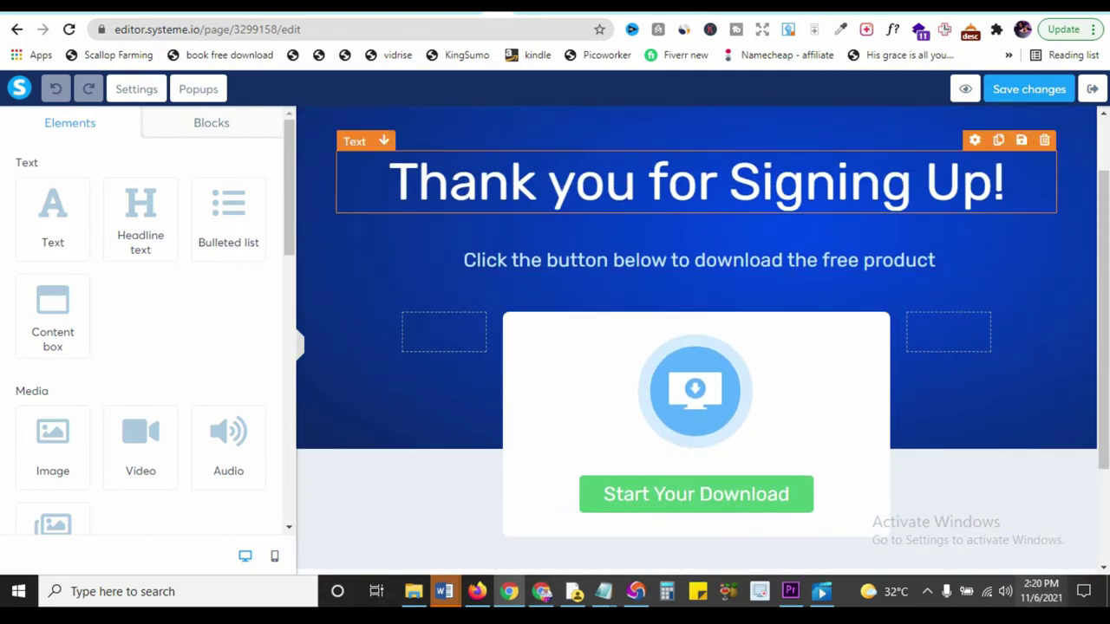
click(390, 182)
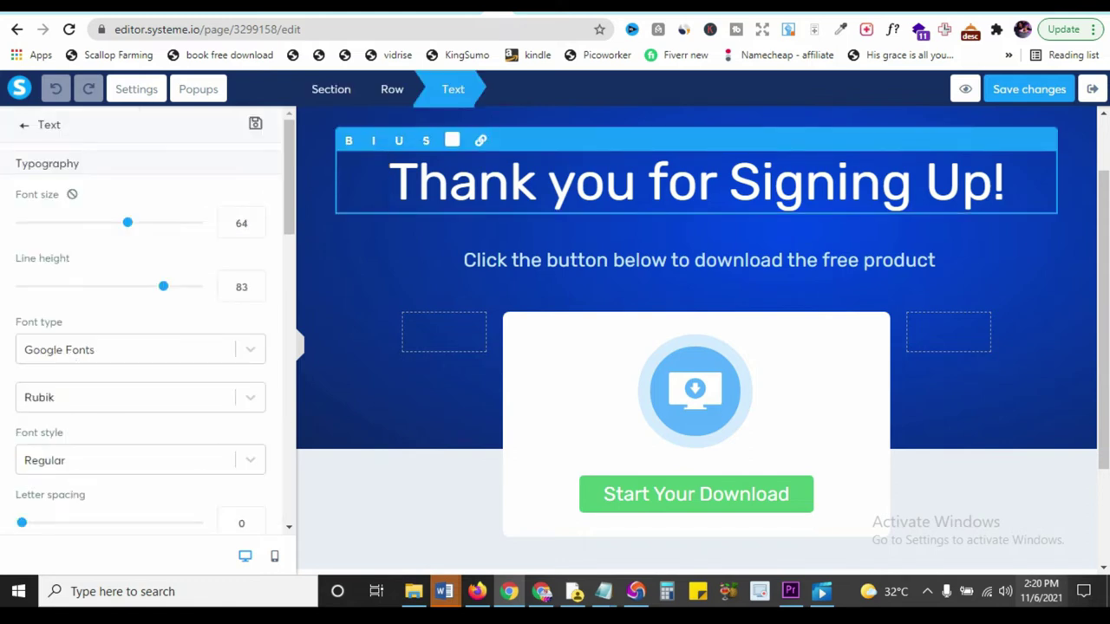
- Replace 'Signing' with 'staying' so the headline reads 'Thank you for staying Up!'
scroll(147, 329, down, 2)
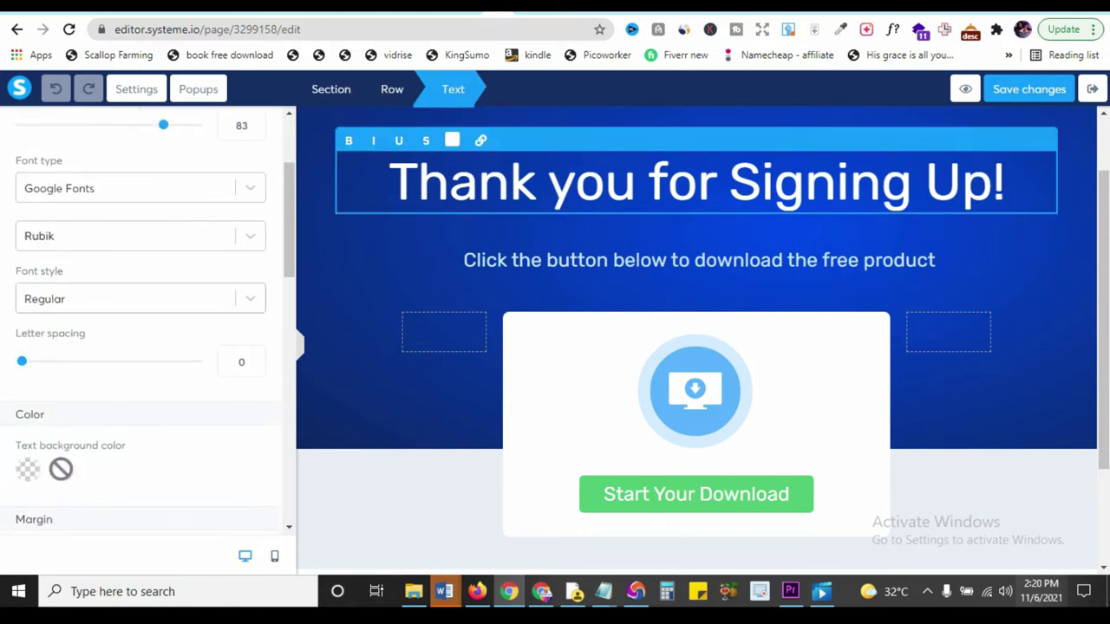
scroll(148, 330, down, 5)
scroll(148, 329, down, 6)
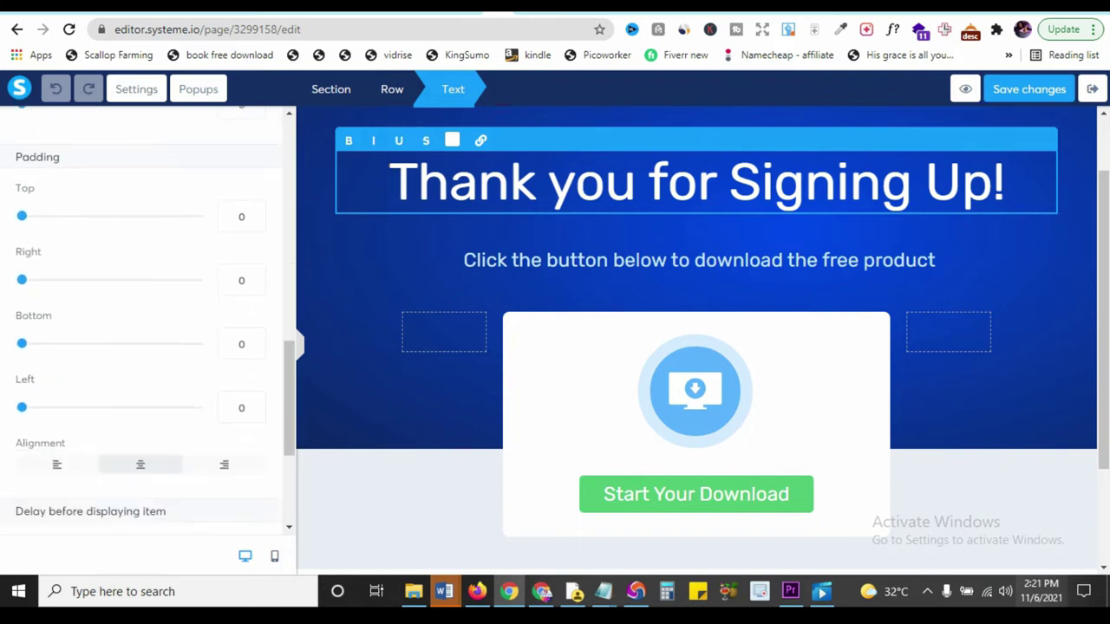
scroll(147, 330, up, 12)
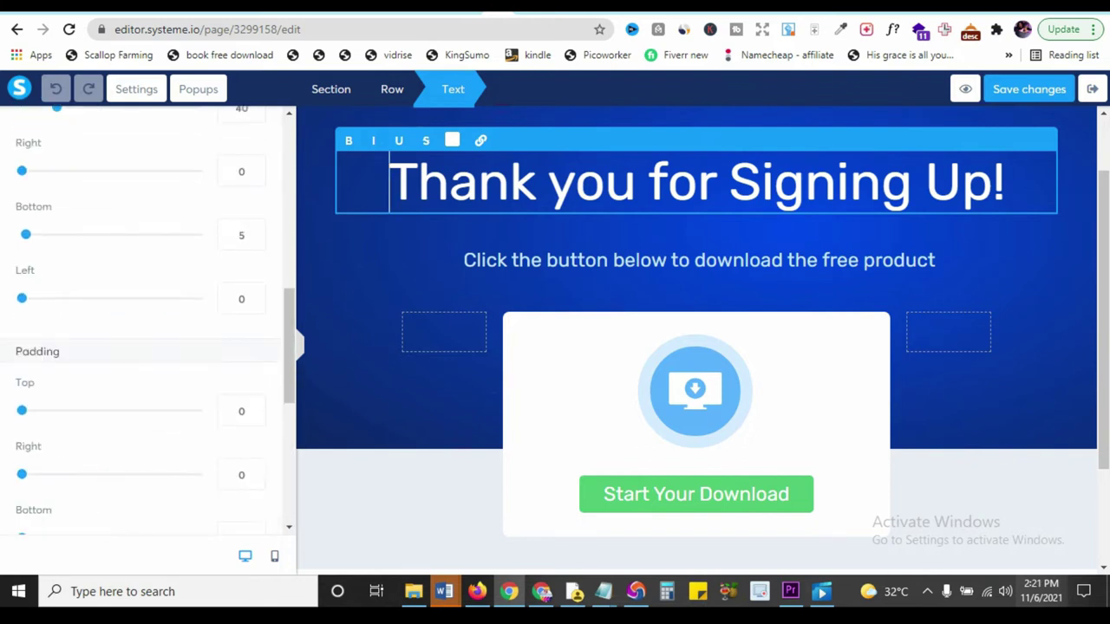
click(924, 182)
key(Left)
key(ctrl+shift+Left)
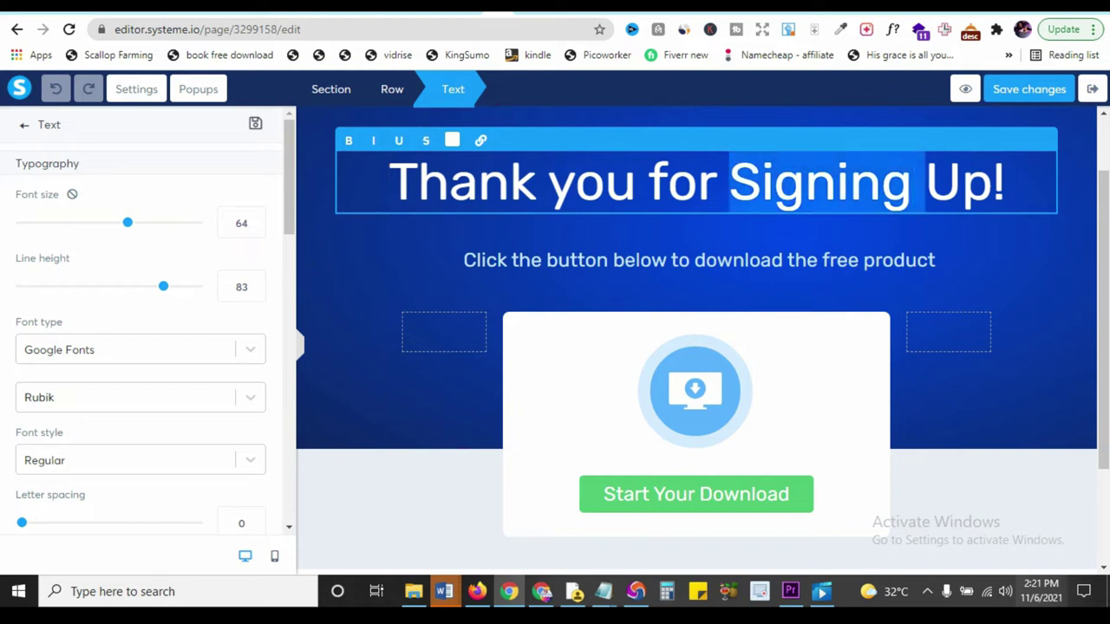
key(BackSpace)
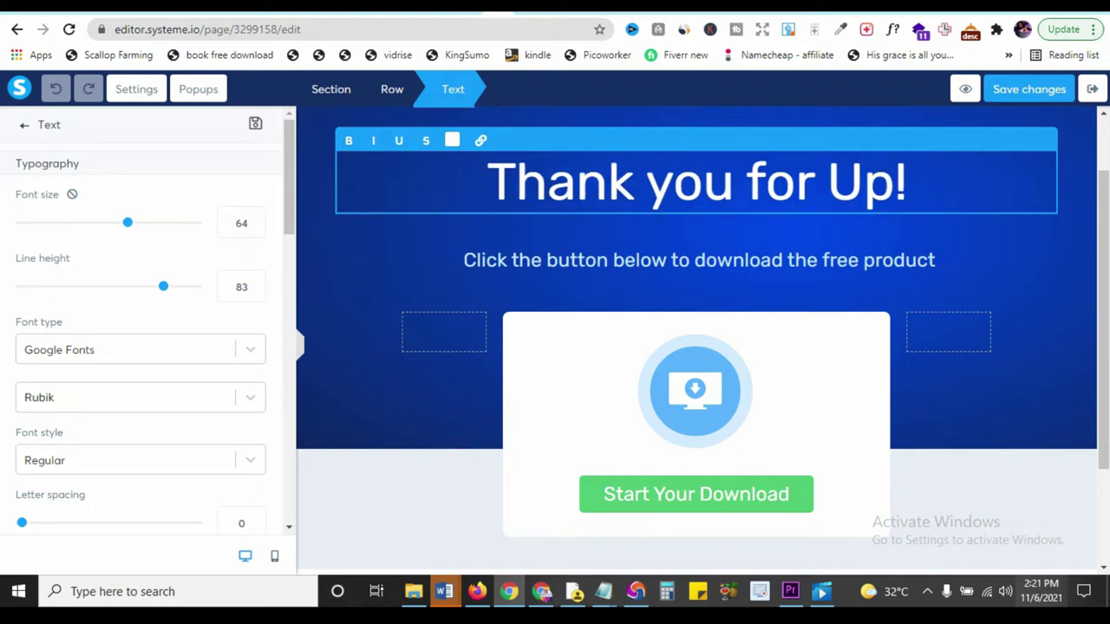
text(staying)
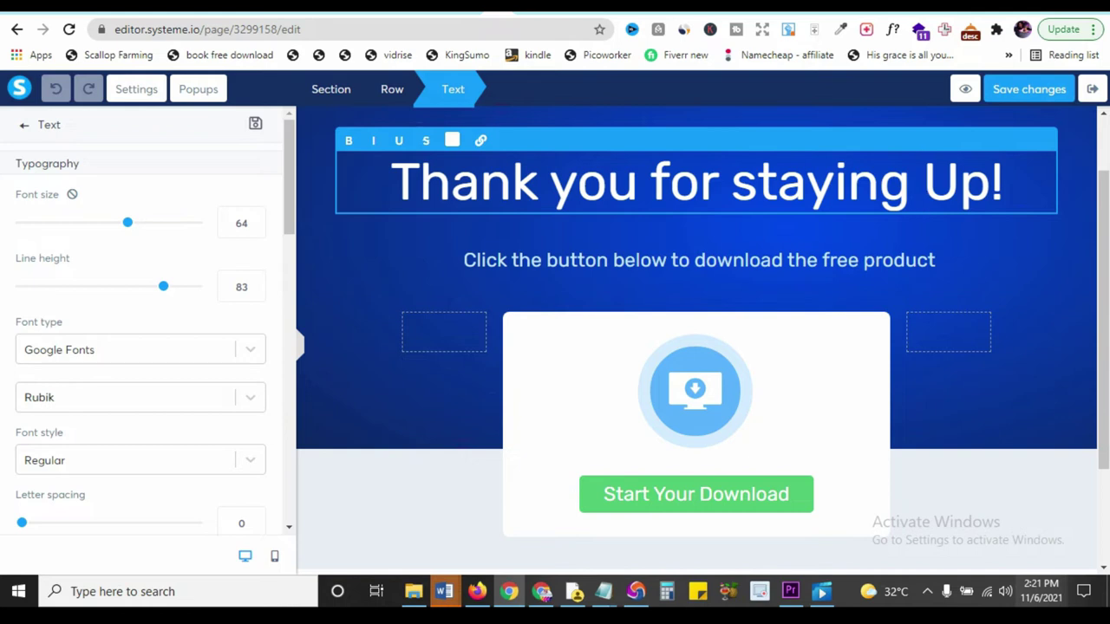
click(694, 390)
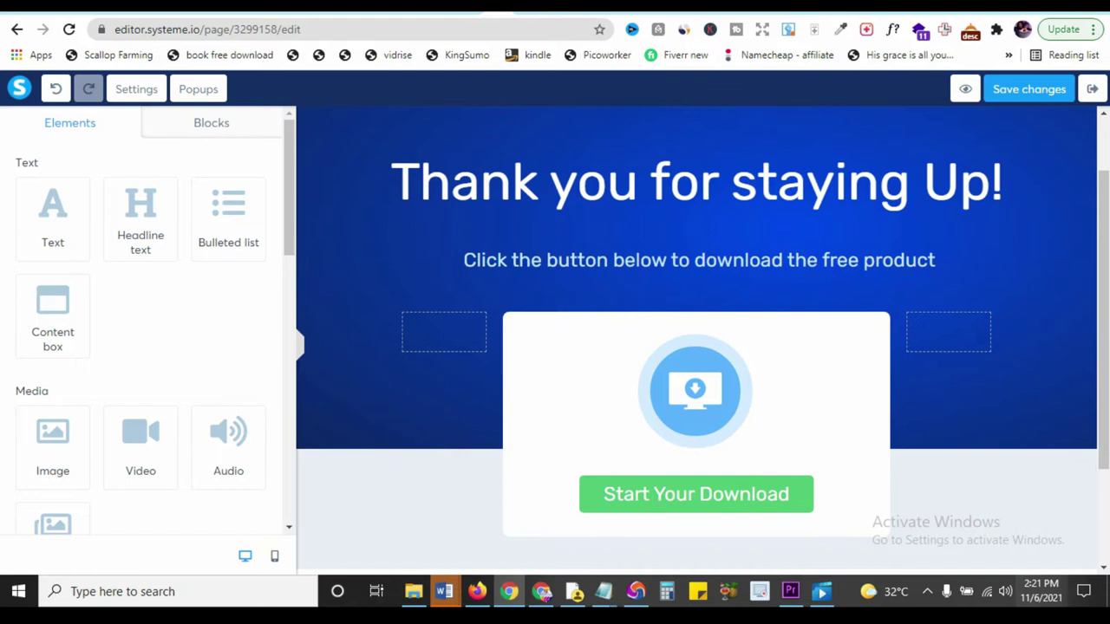
- Save the thank-you page changes and exit to the funnel's step settings
scroll(693, 347, down, 2)
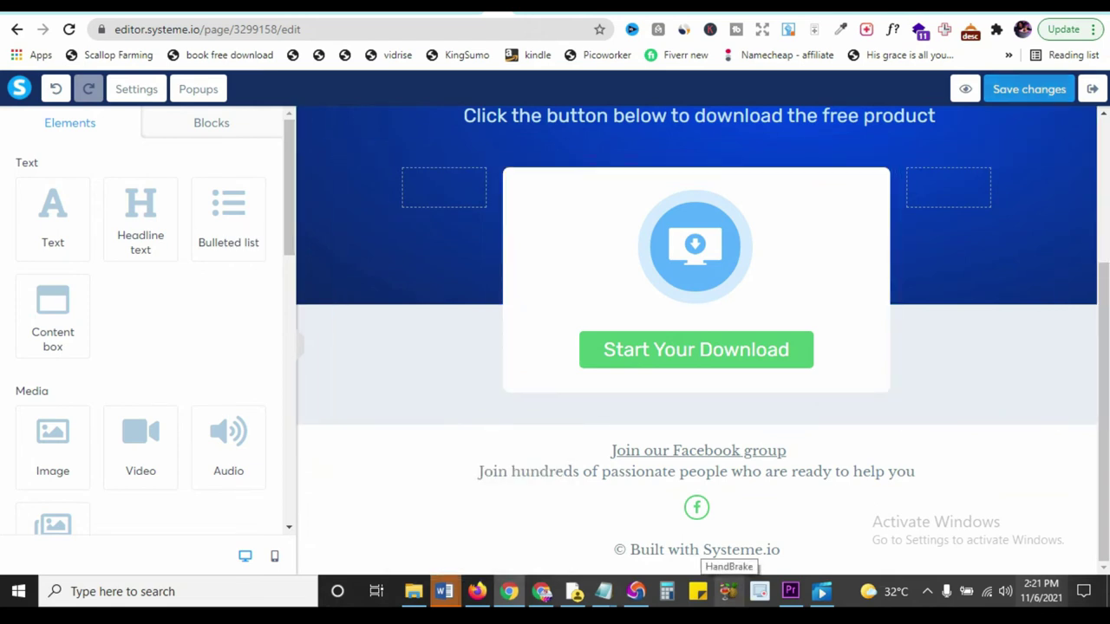
click(1031, 89)
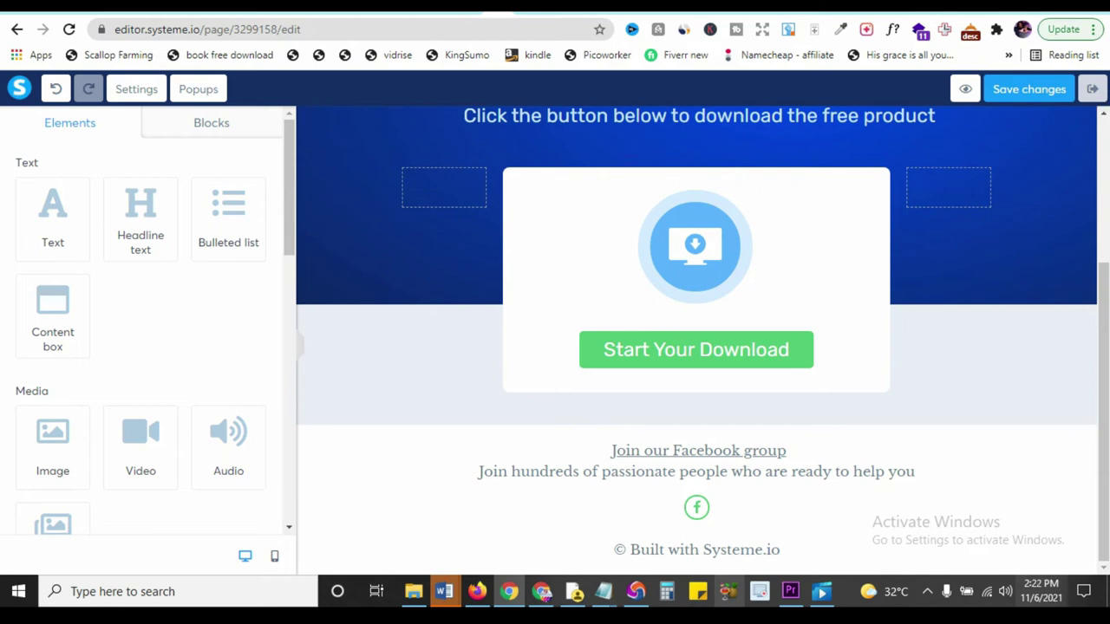
click(1093, 90)
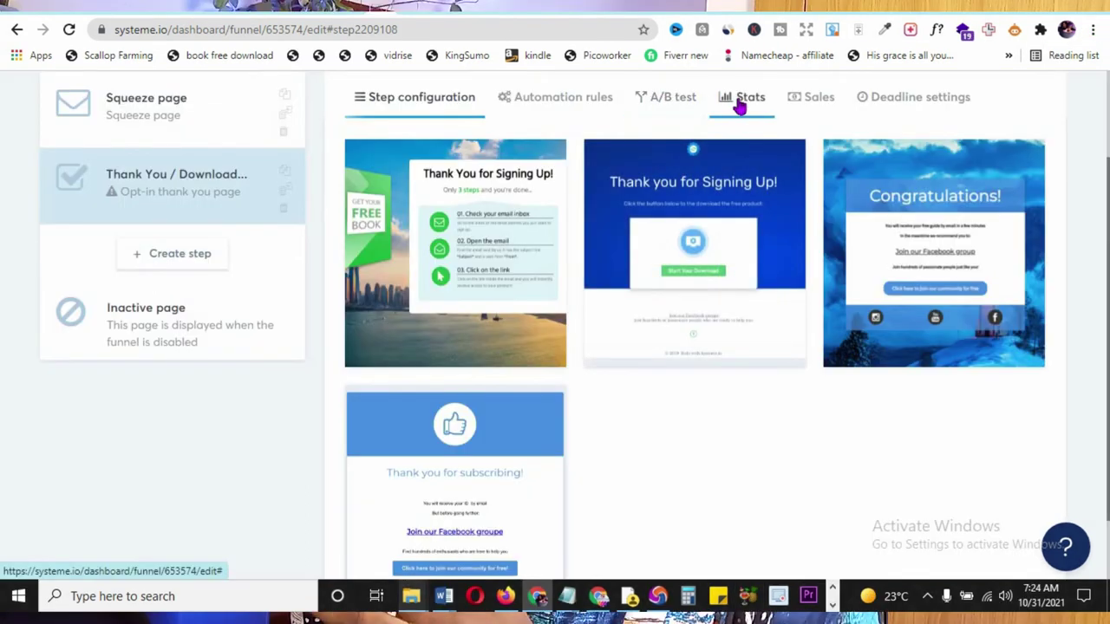
- Review the step's A/B test, Stats and Sales tabs, then open the Dashboard showing 1 new lead
click(683, 99)
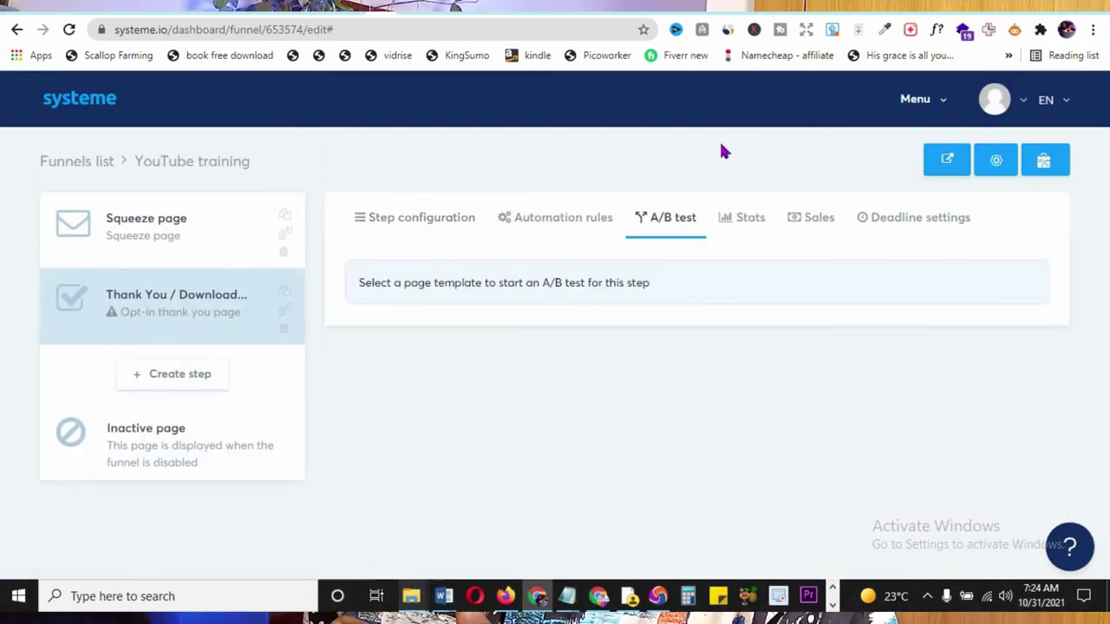
click(756, 225)
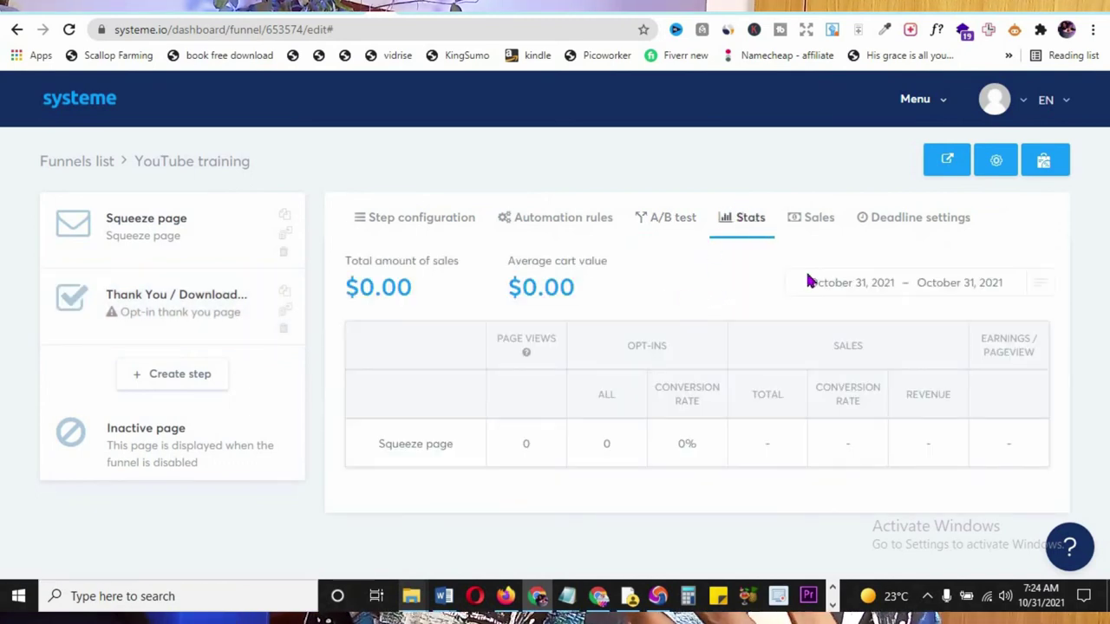
click(793, 227)
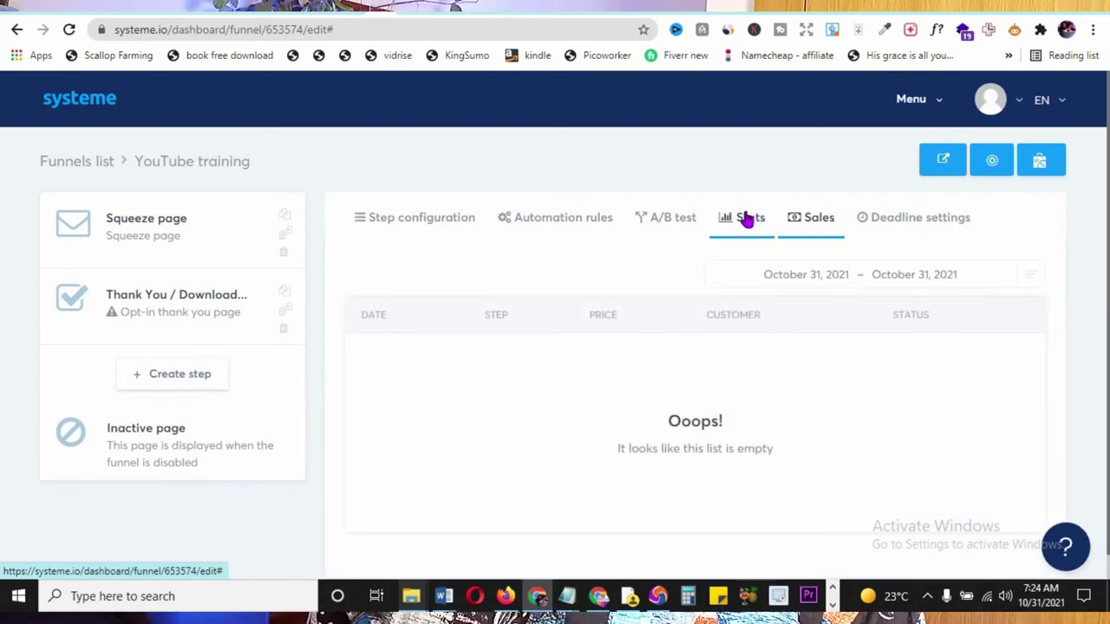
click(104, 104)
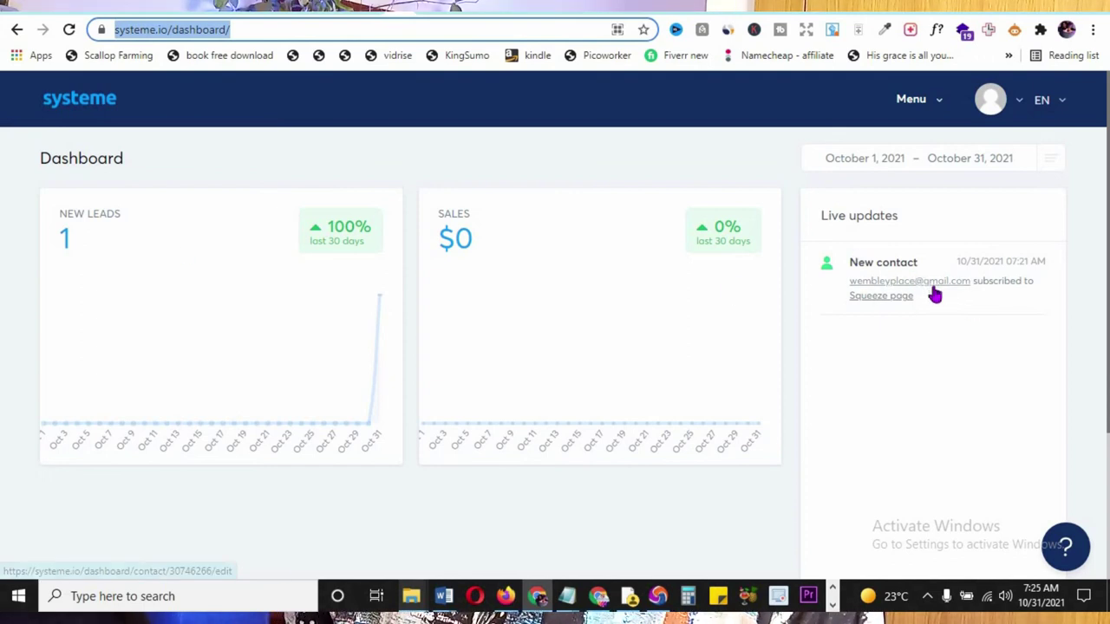
scroll(934, 295, down, 3)
scroll(934, 299, up, 3)
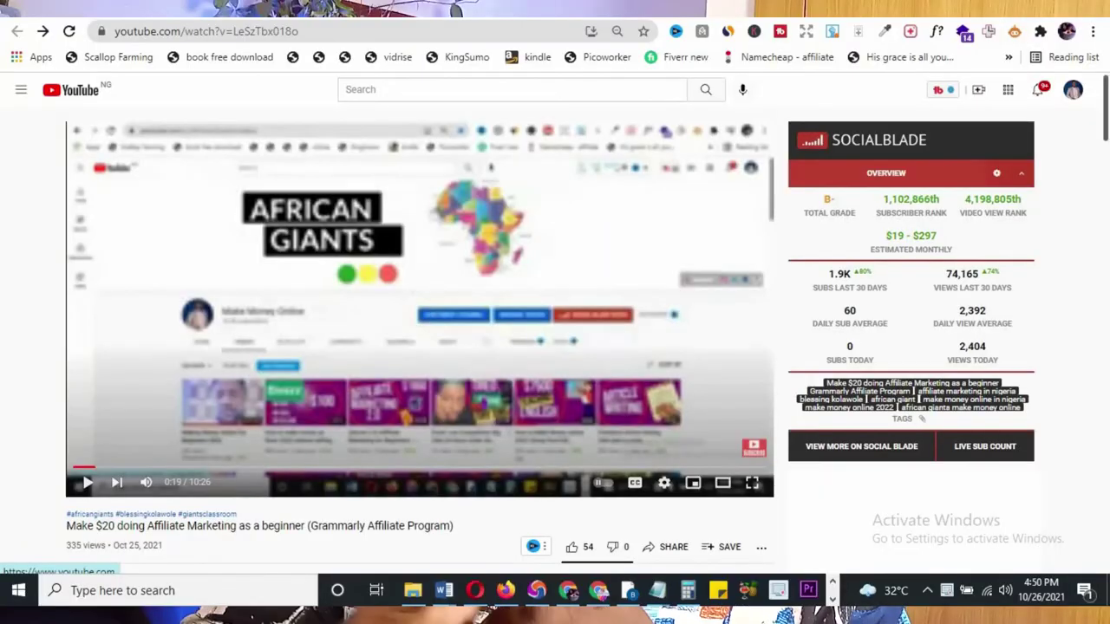
scroll(679, 198, down, 5)
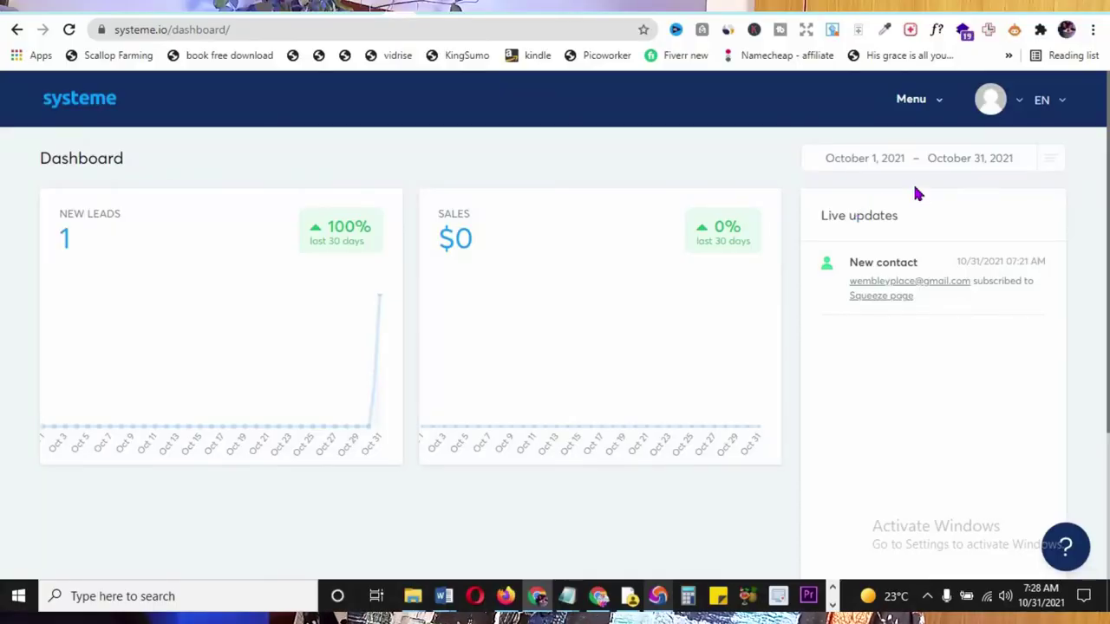
- Expand Automations in the dashboard's main menu to show Rules and Workflows
click(911, 100)
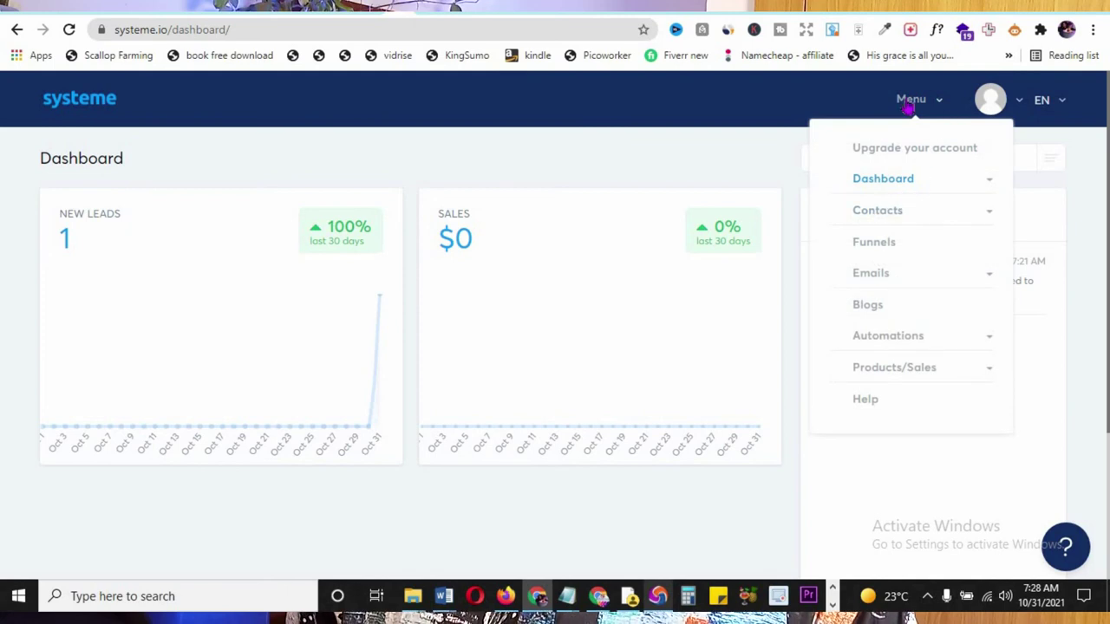
click(902, 341)
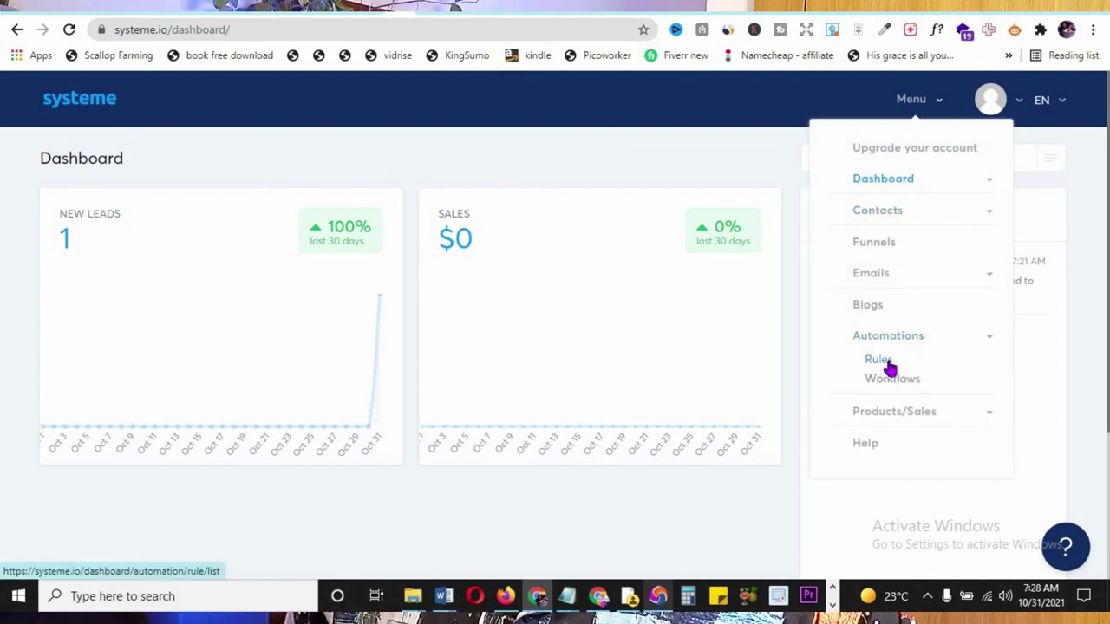